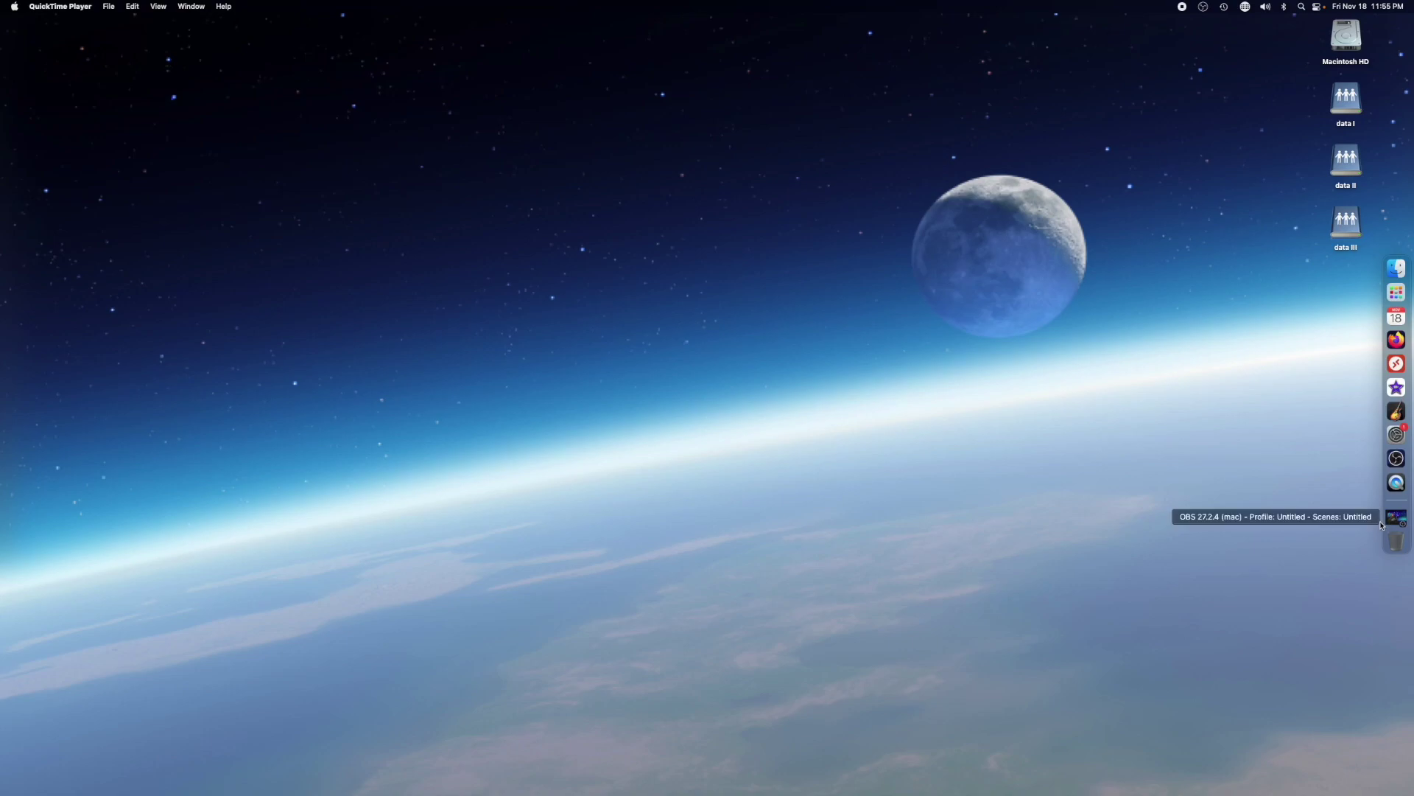
Switch to OBS and preview the numbered camera scenes from 2 through 8, checking each animated background
click(1388, 519)
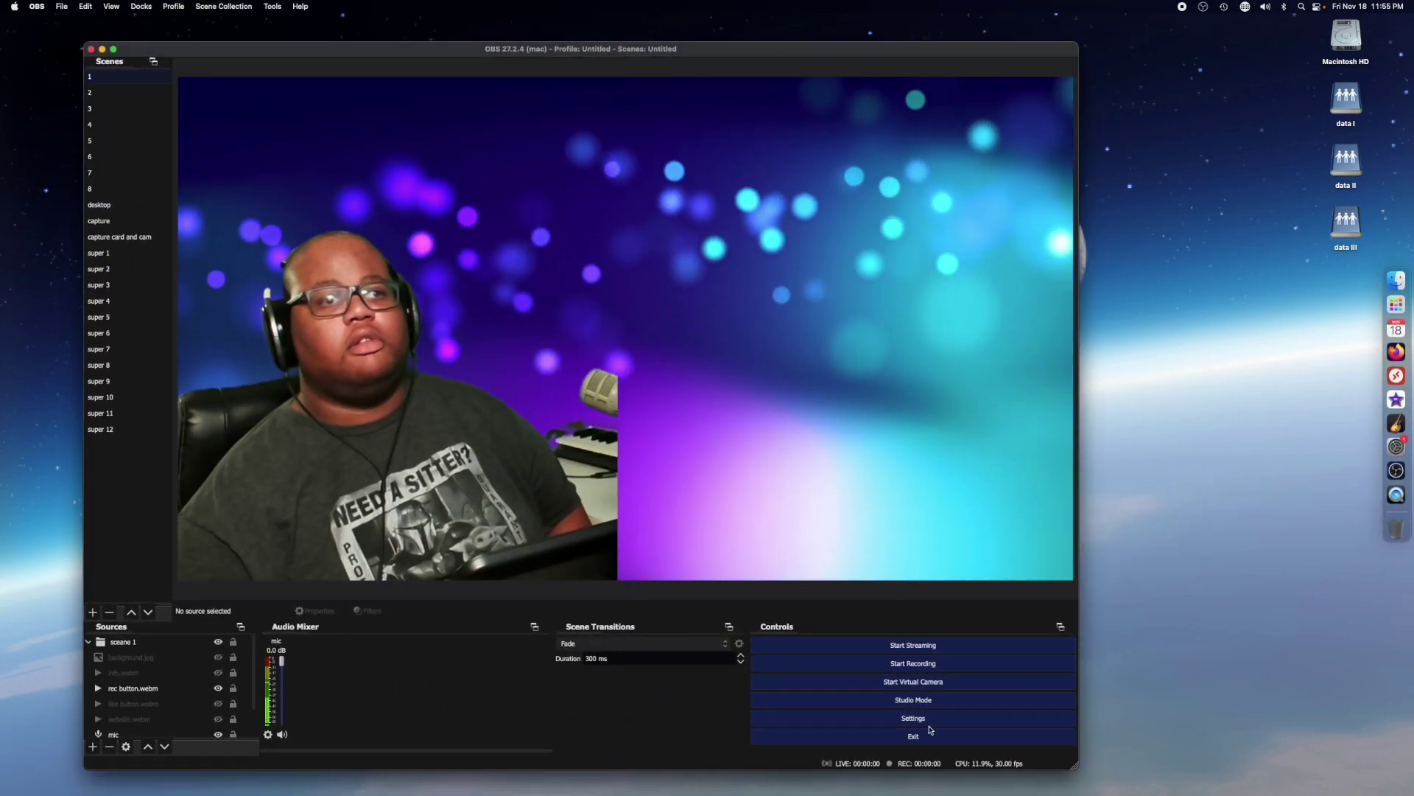
click(634, 476)
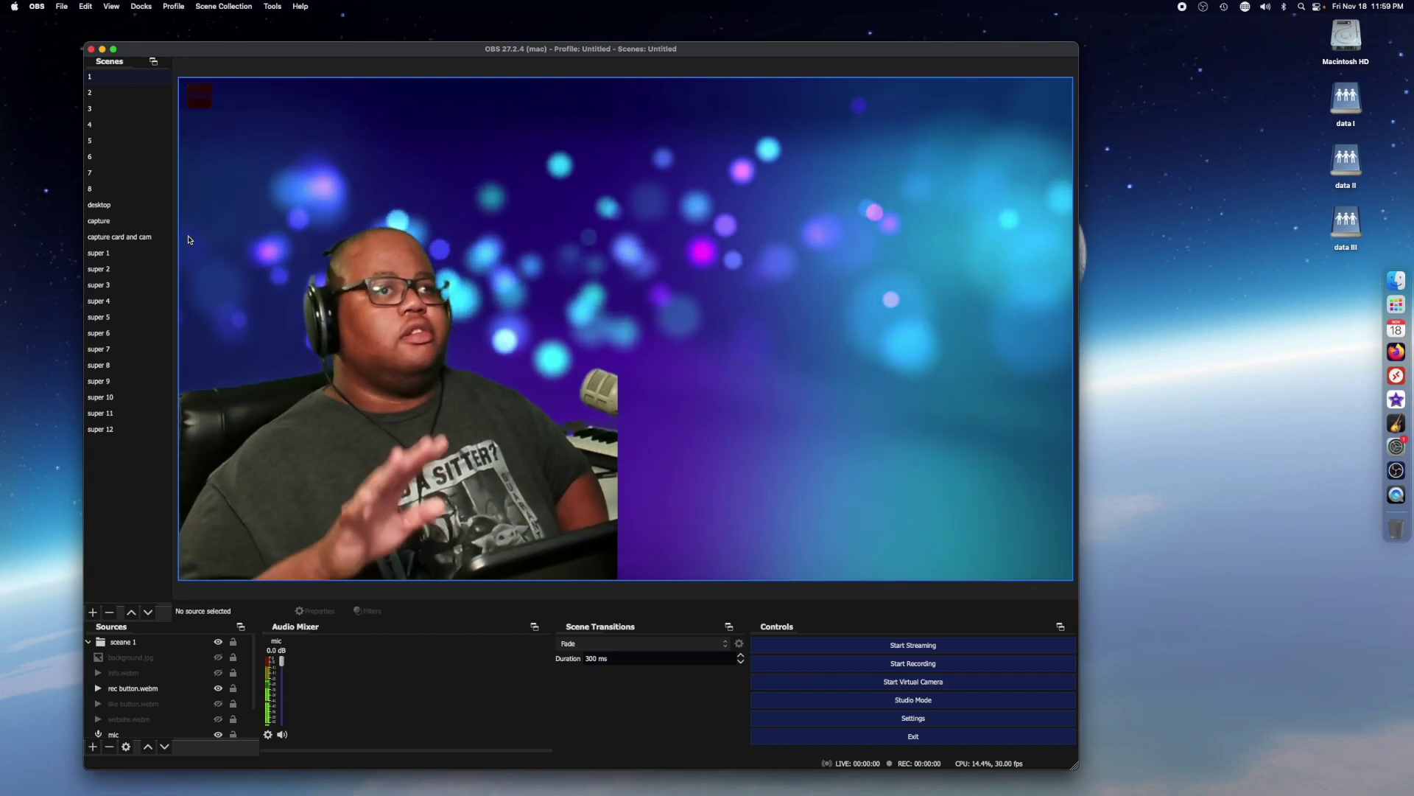
click(96, 96)
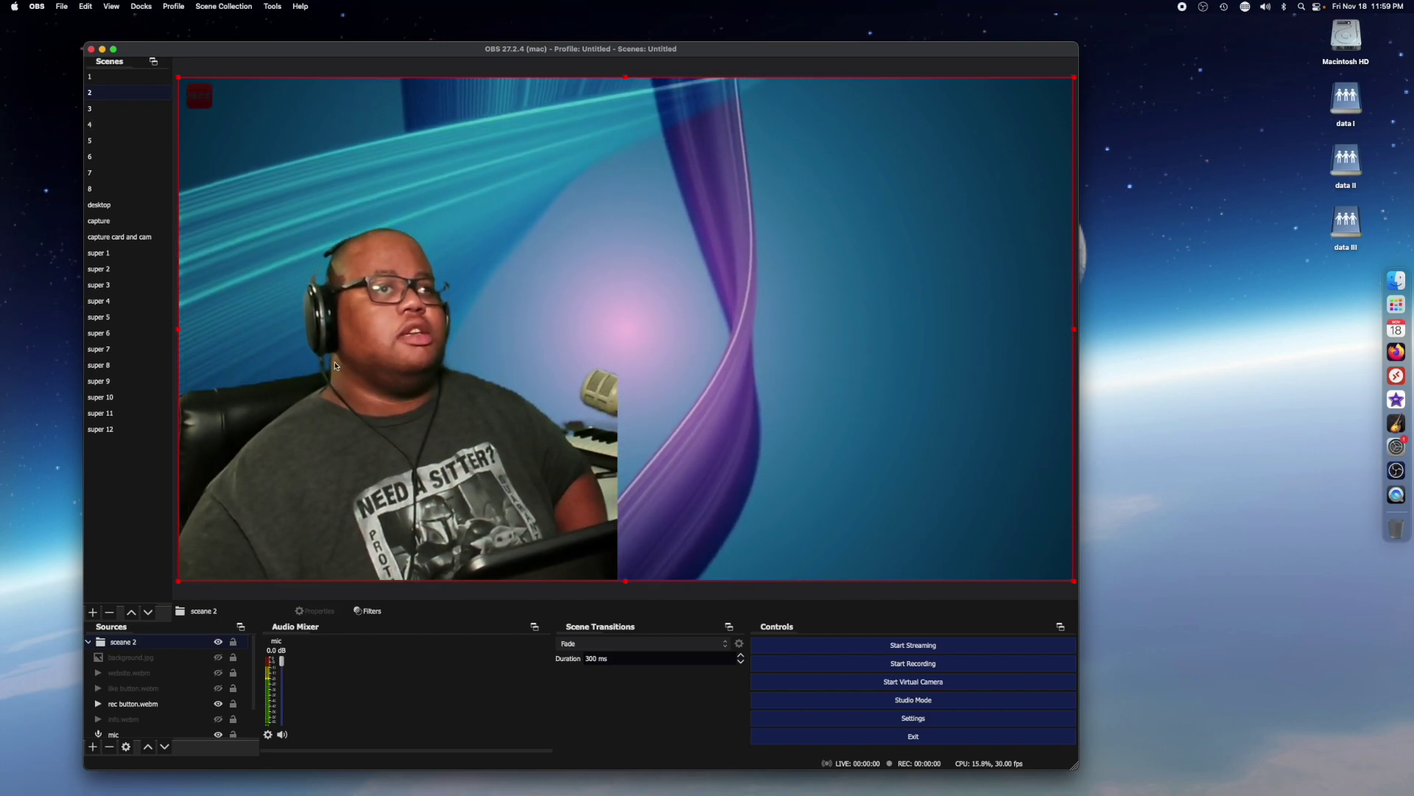
click(129, 106)
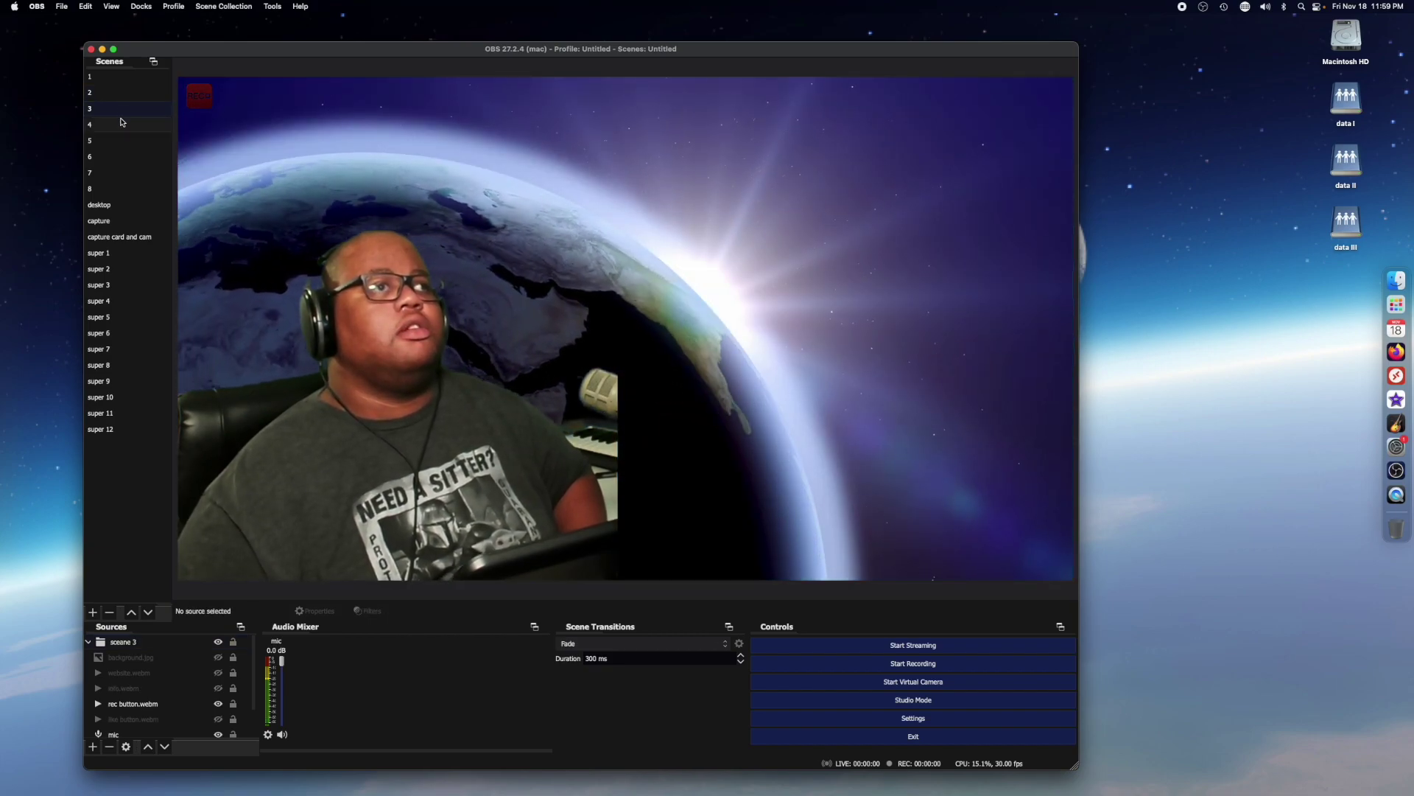
click(115, 141)
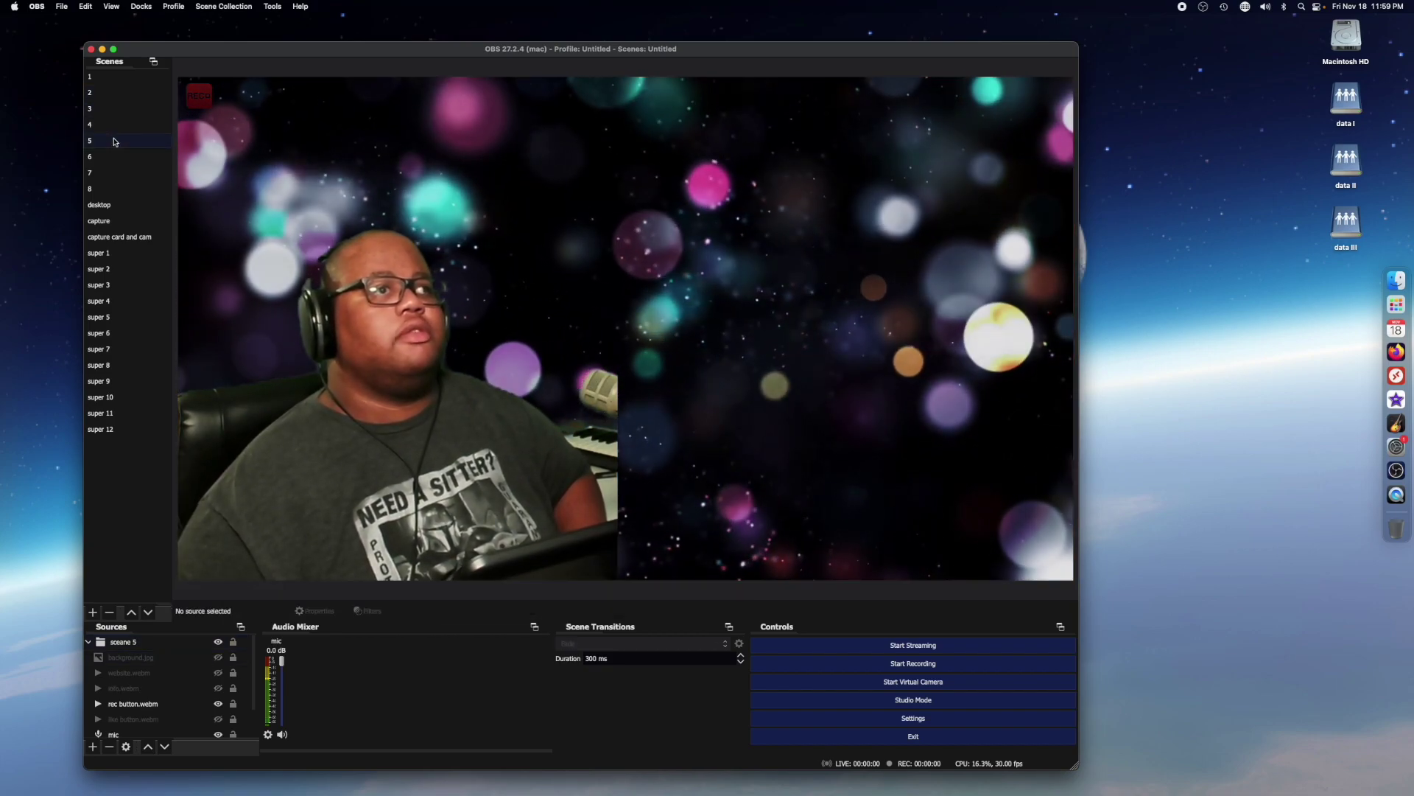
click(109, 157)
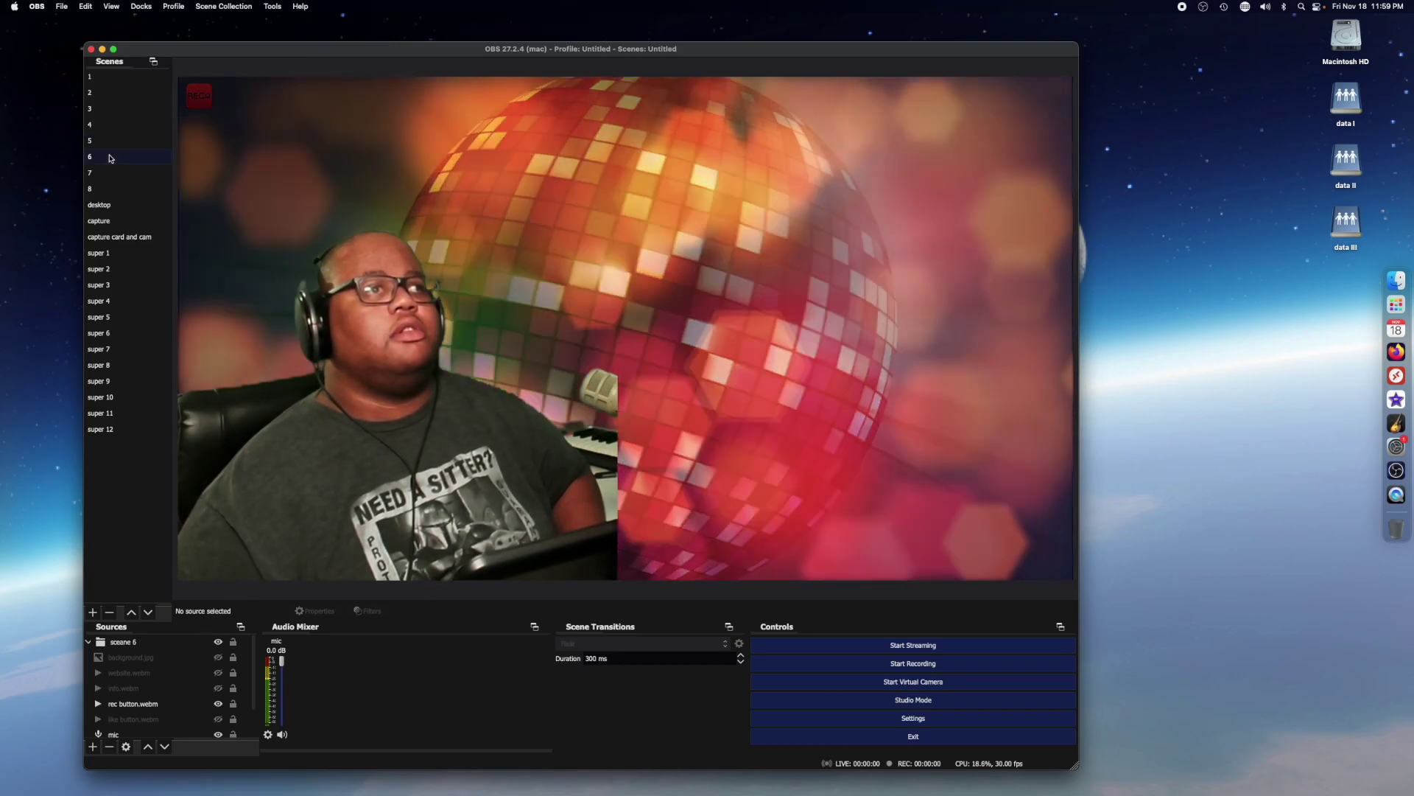
click(96, 173)
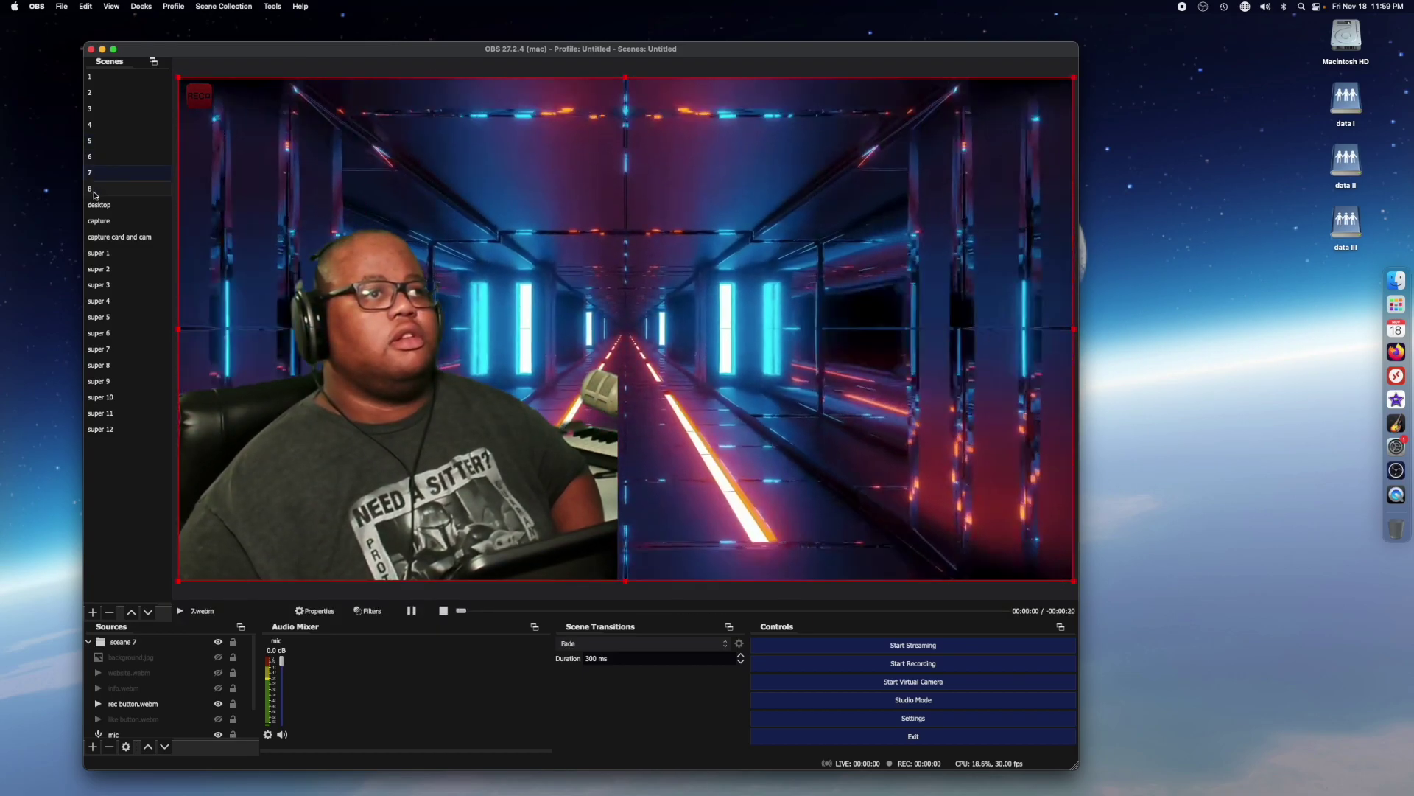
click(94, 193)
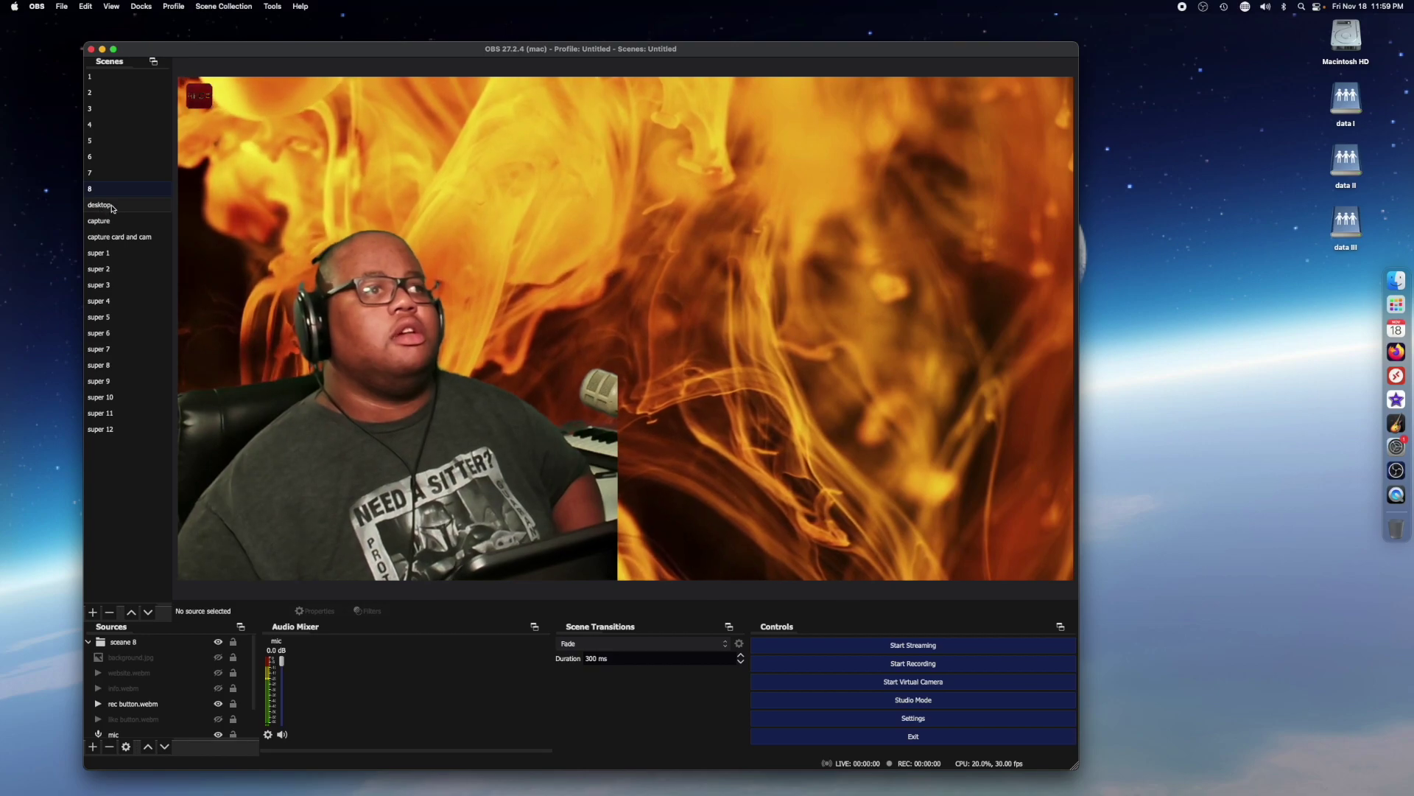
Preview the desktop, capture, and capture card and cam scenes
click(111, 208)
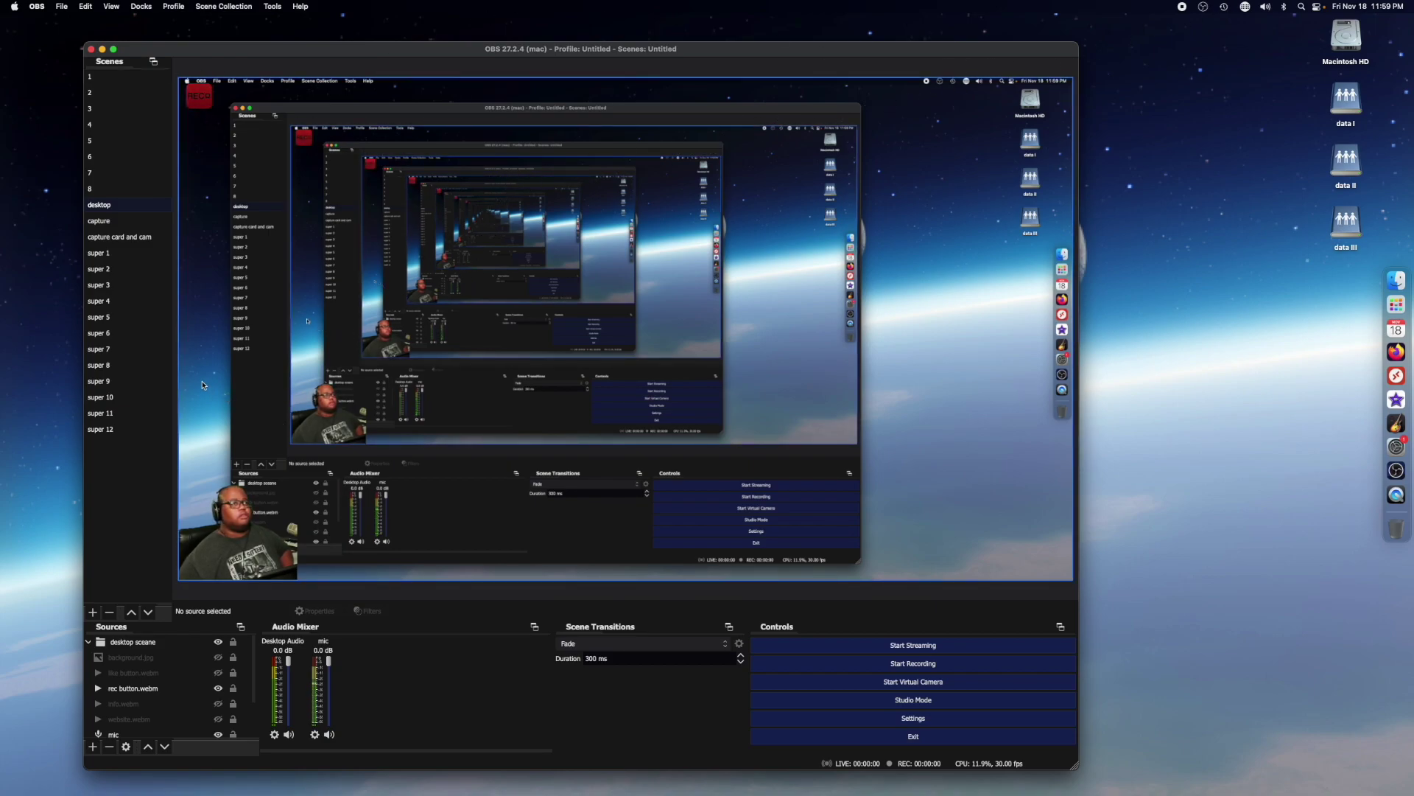
click(108, 228)
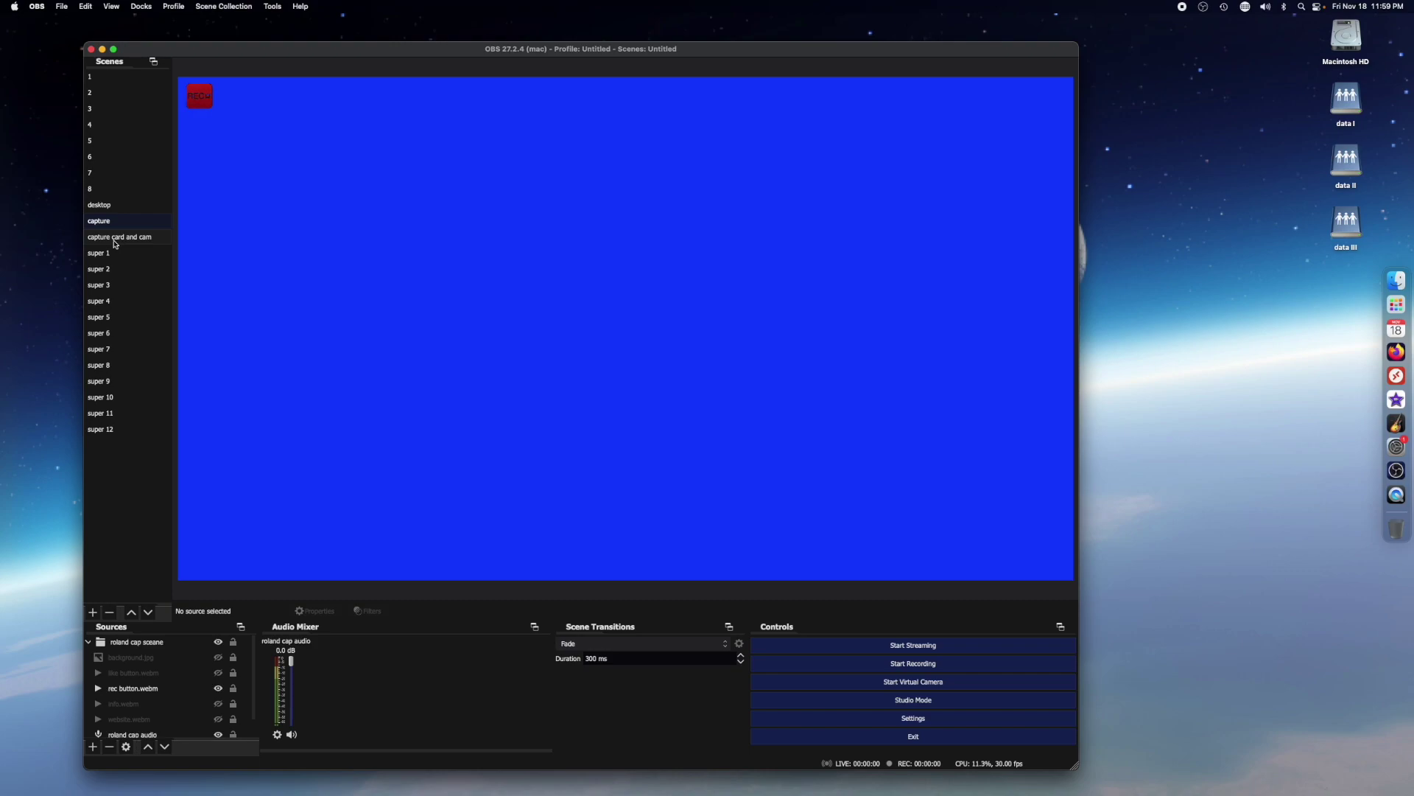
click(115, 238)
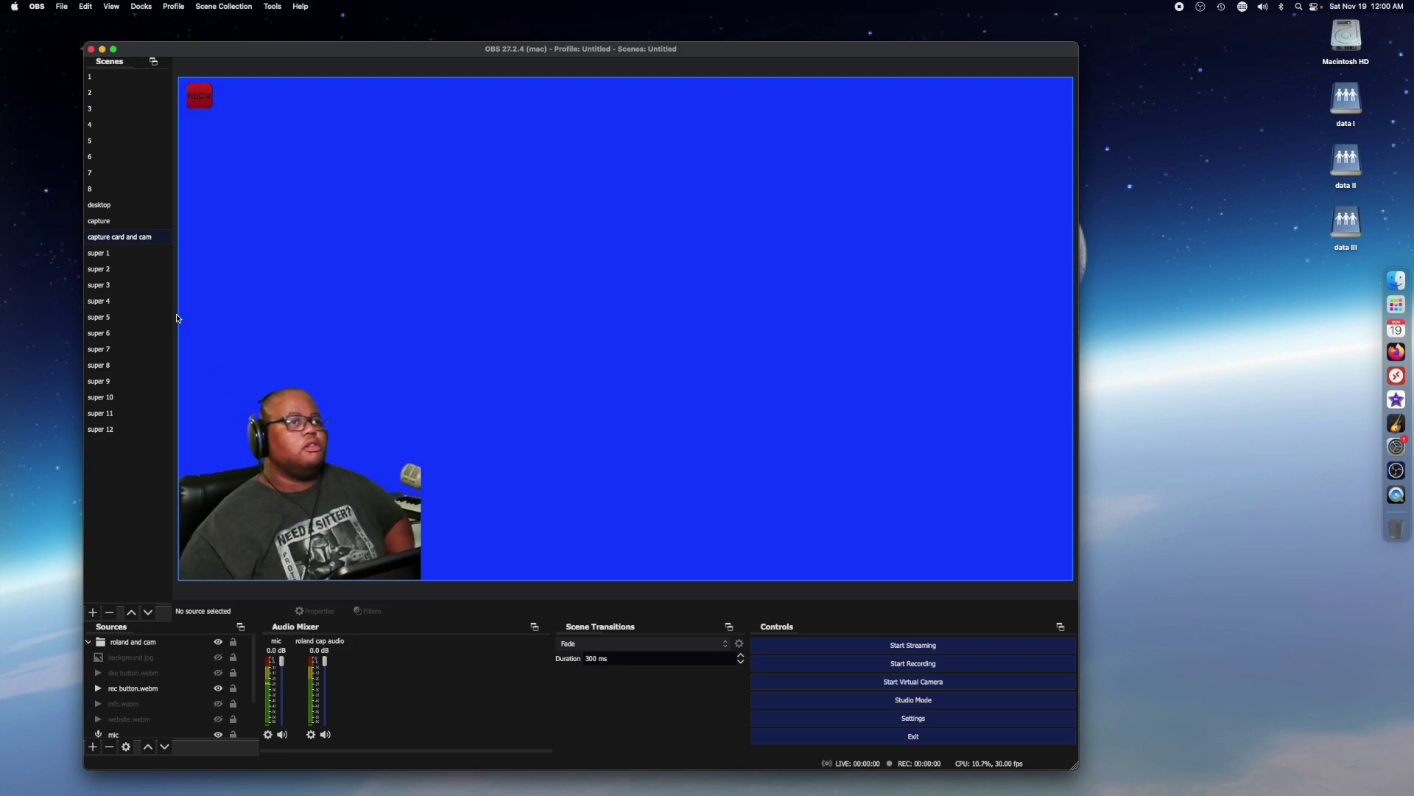
Reveal the super 1 scene's layout by hiding its background.jpg source
click(100, 254)
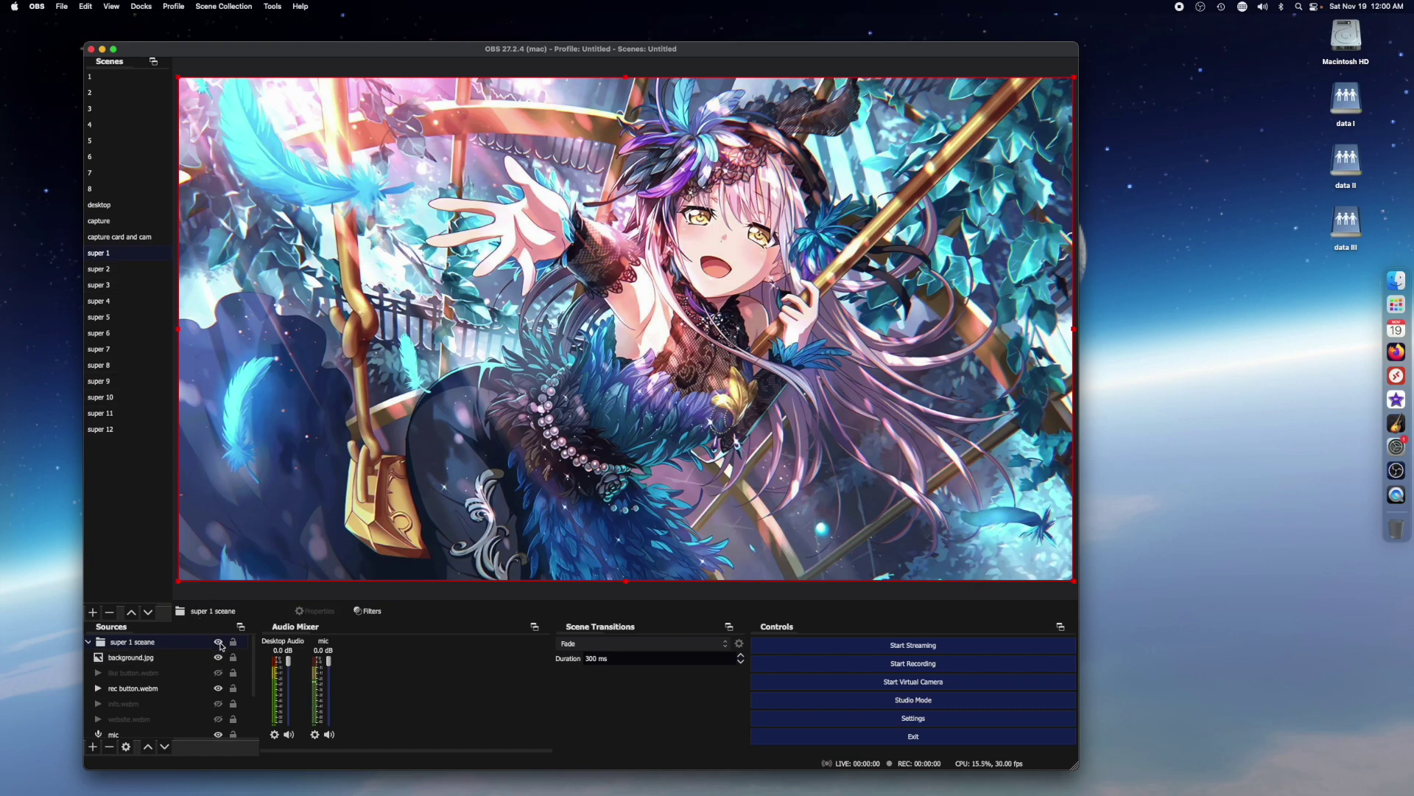
click(219, 643)
click(219, 643)
click(218, 659)
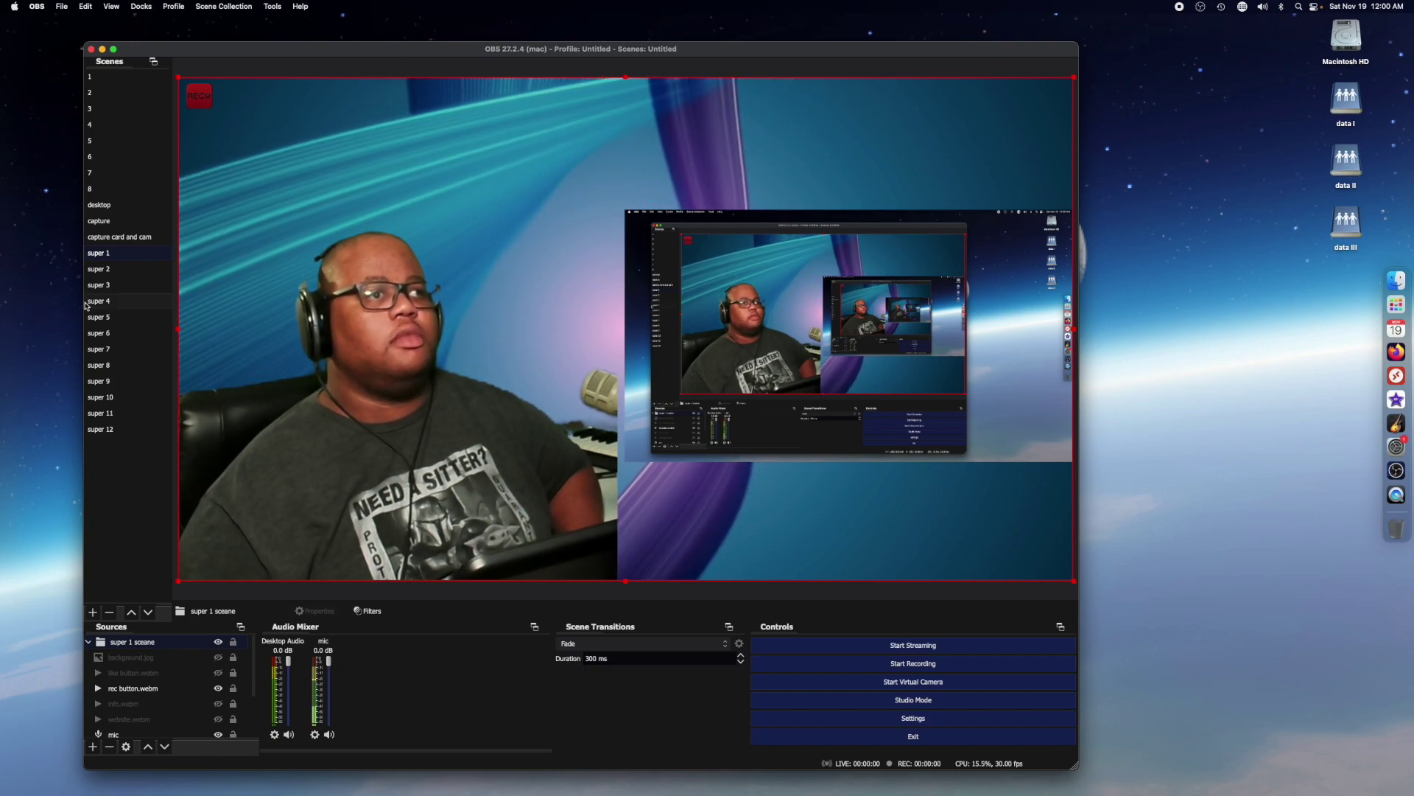
Hide the background.jpg source in the super 2, super 3 and super 4 scenes
click(98, 270)
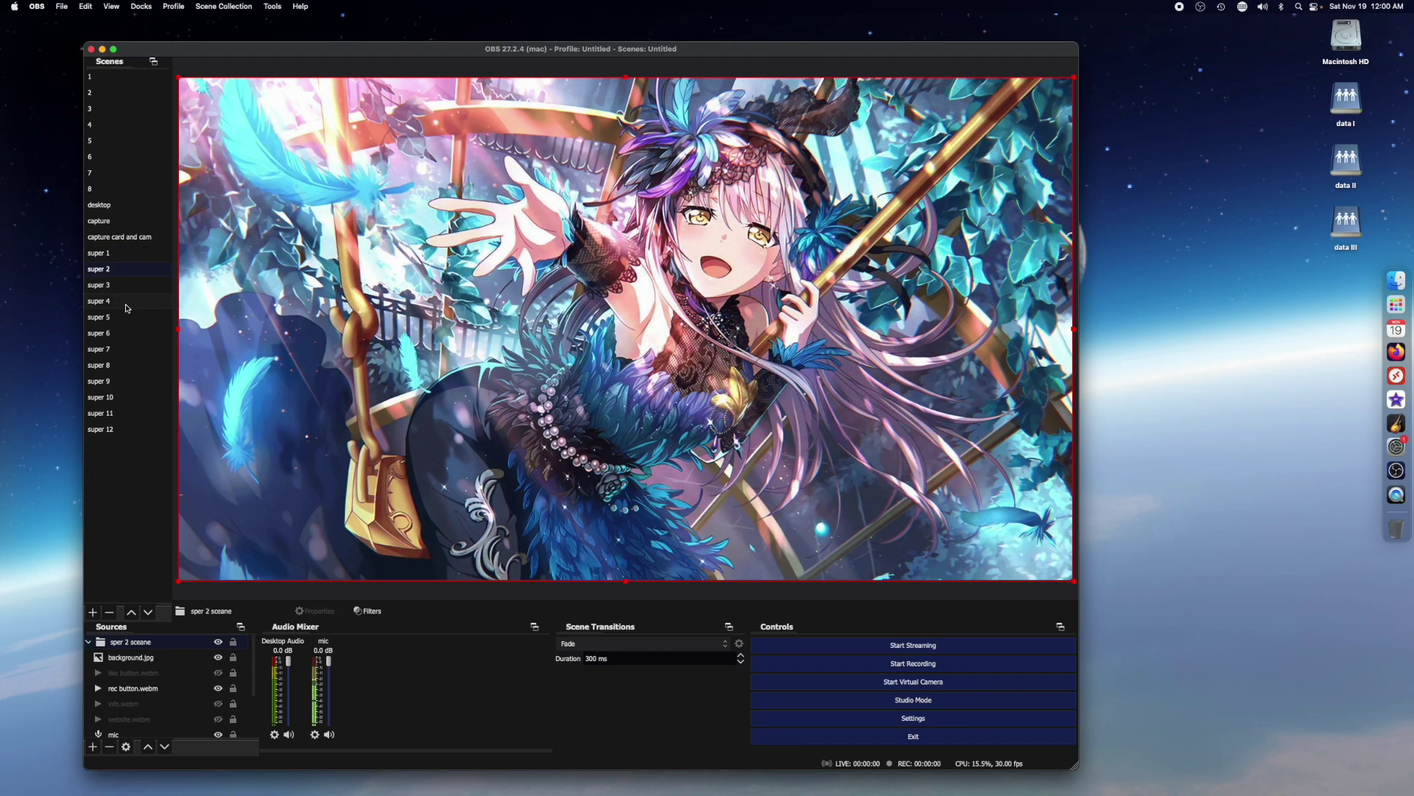
click(218, 658)
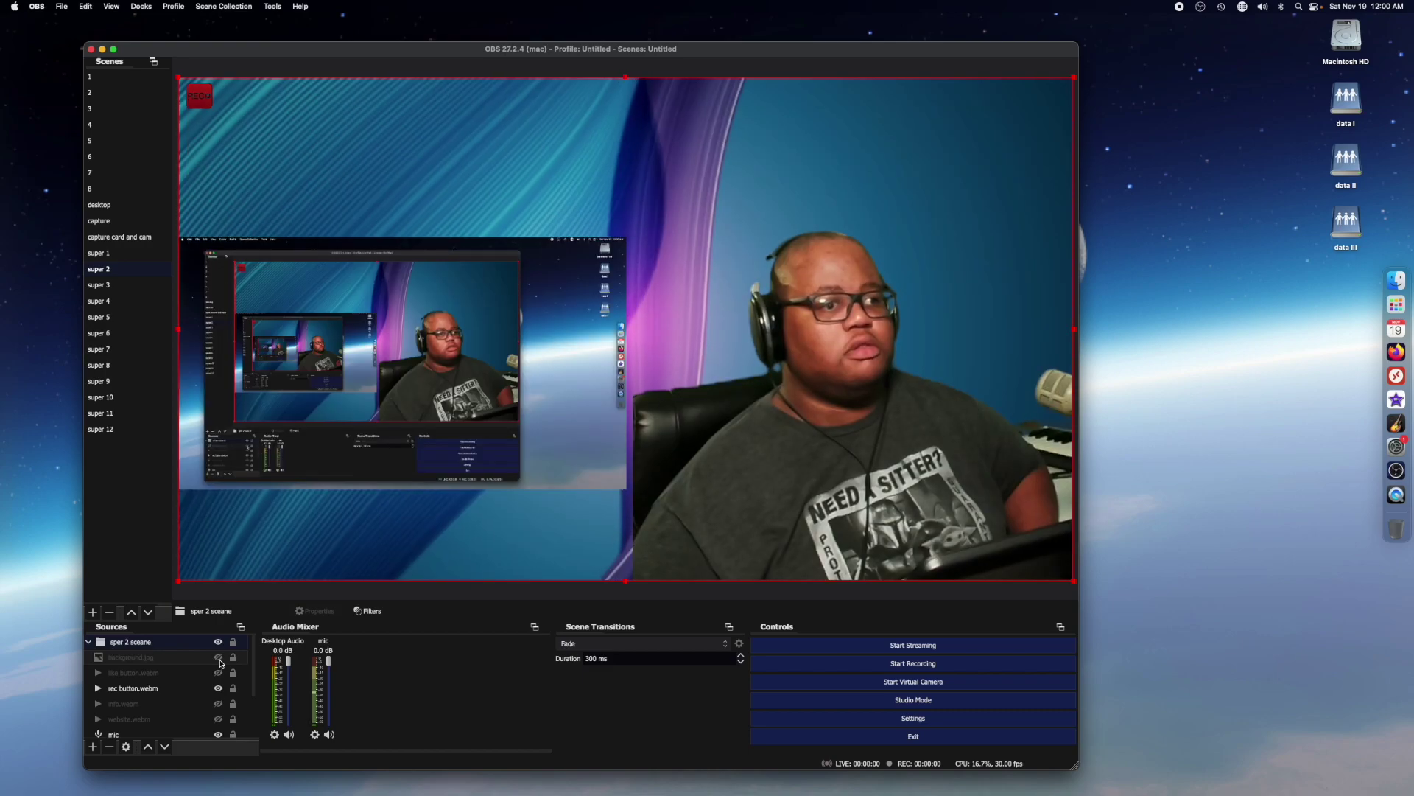
click(104, 288)
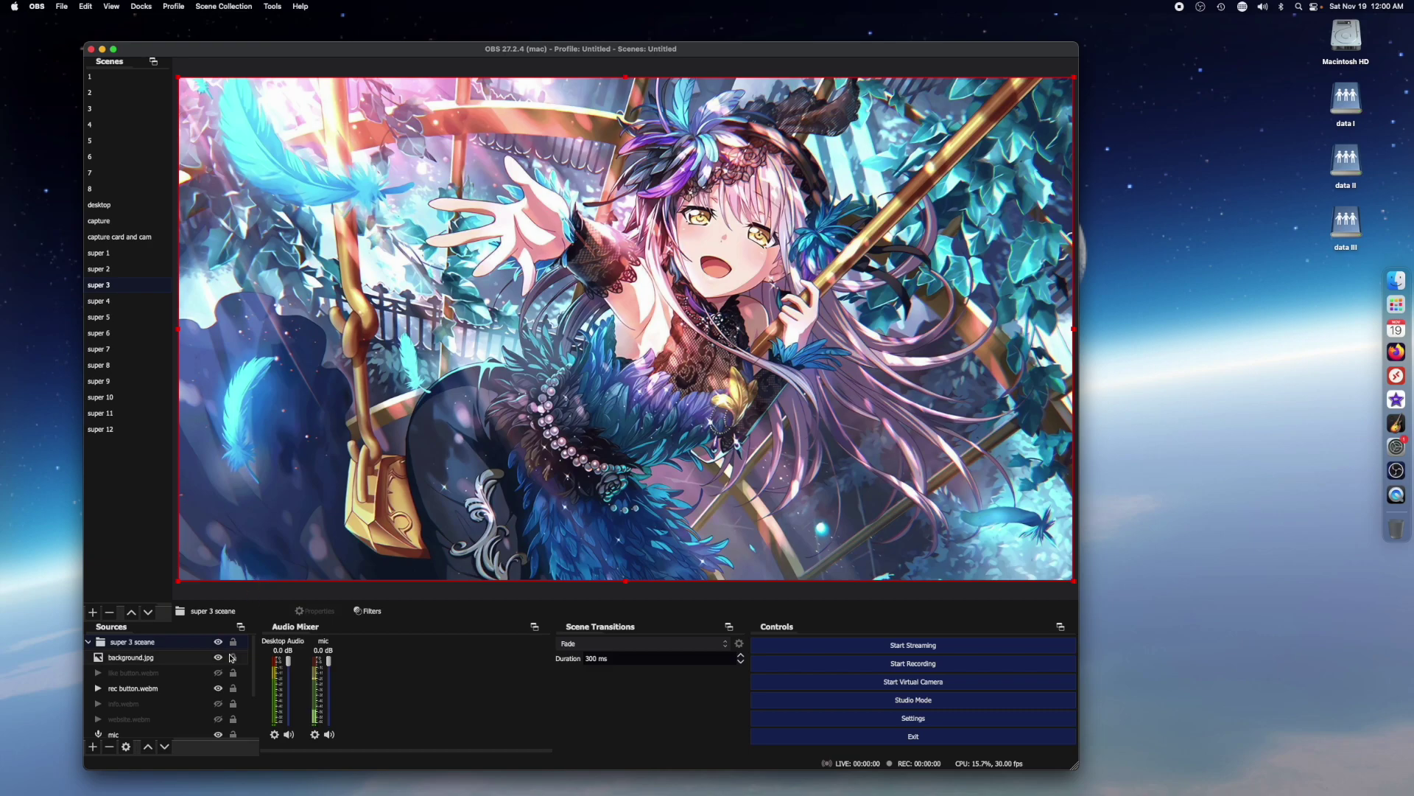
click(218, 658)
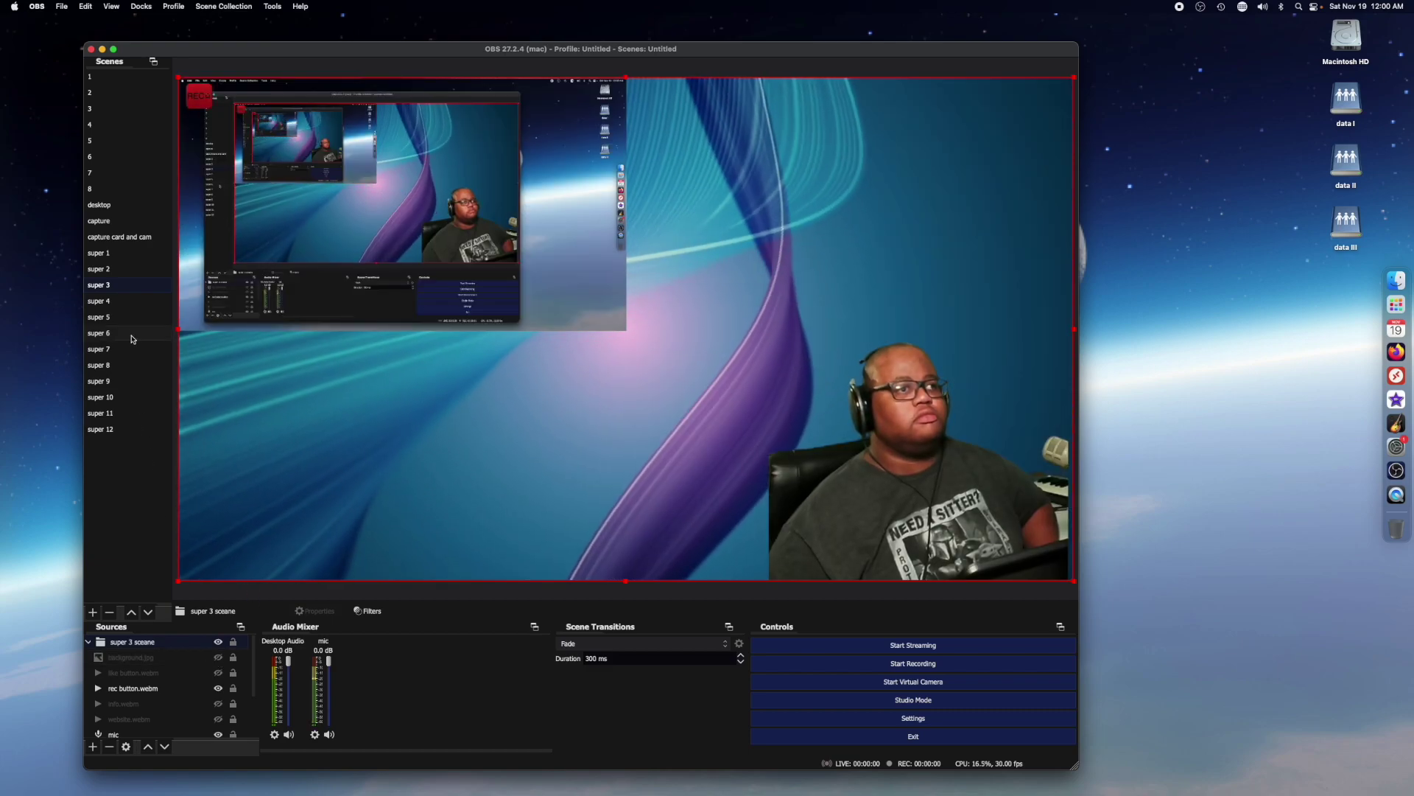
click(114, 302)
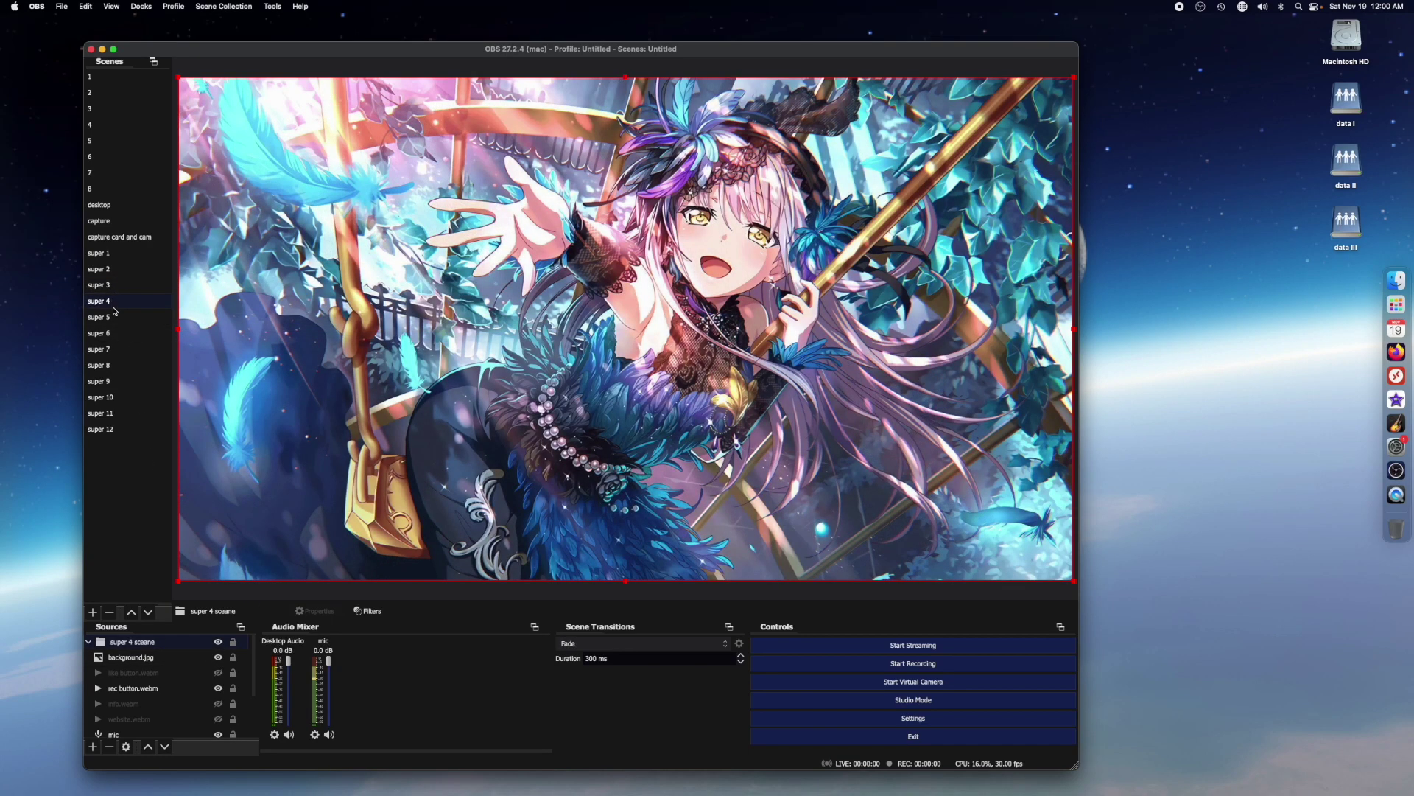
click(218, 658)
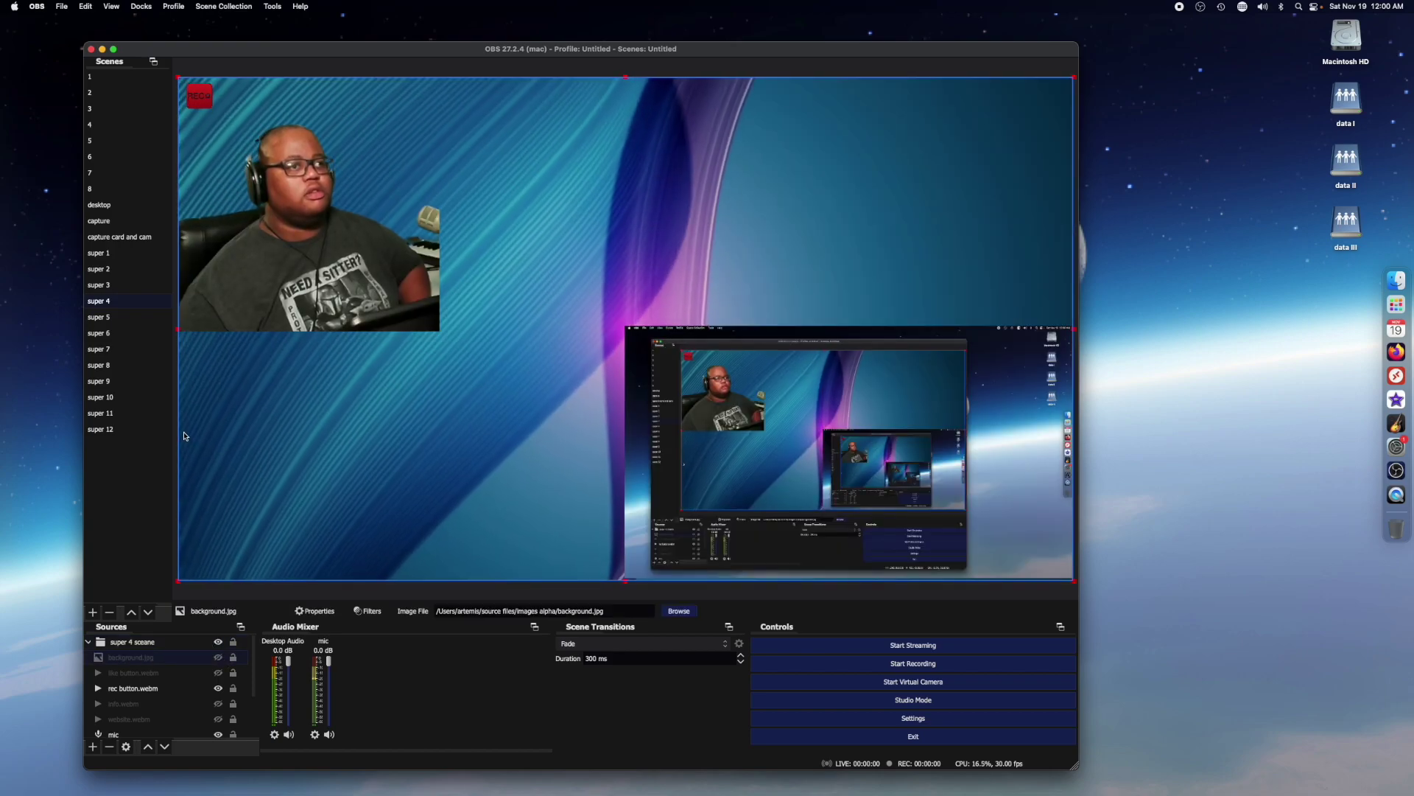
Compare the layout of the super 5 scene with super 4, ending on super 5
click(115, 320)
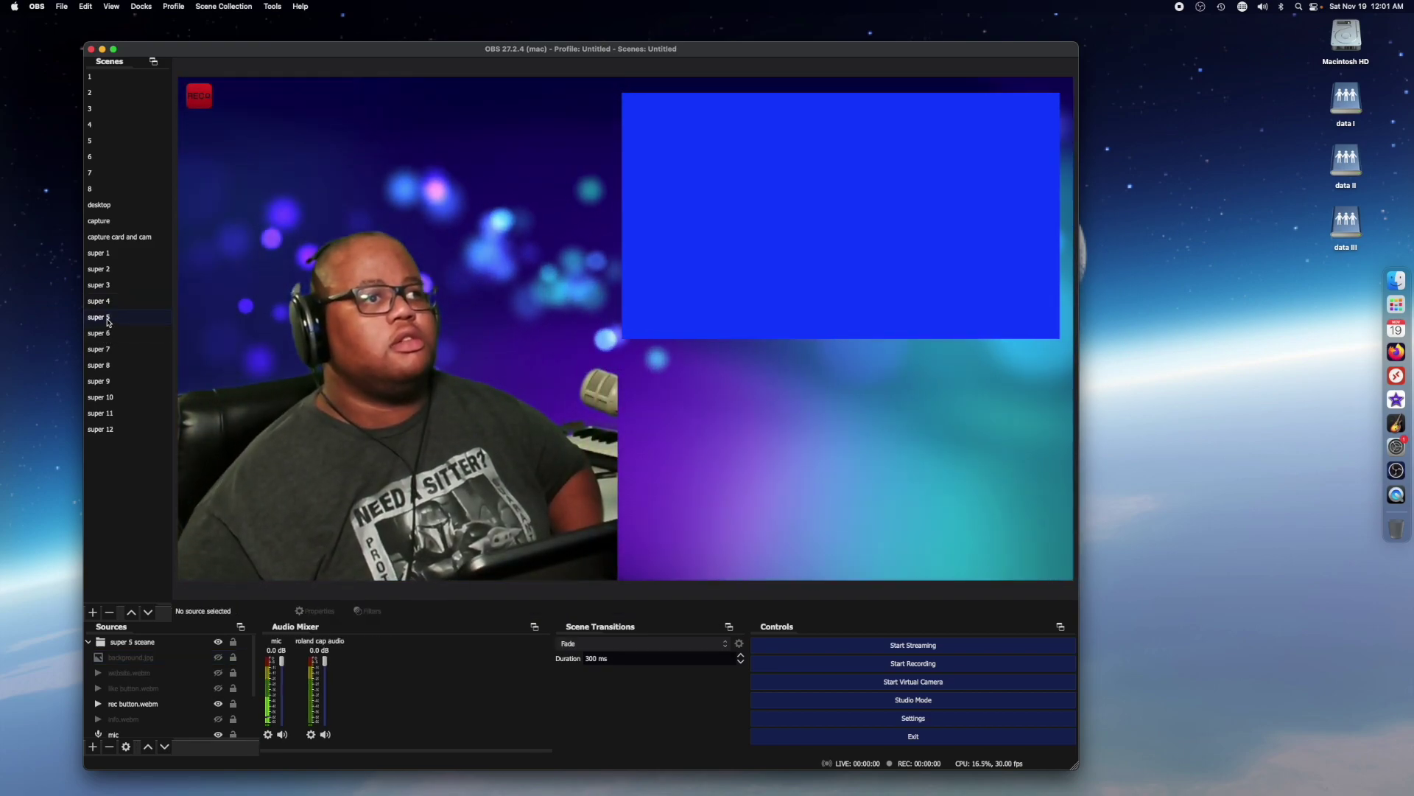
click(111, 302)
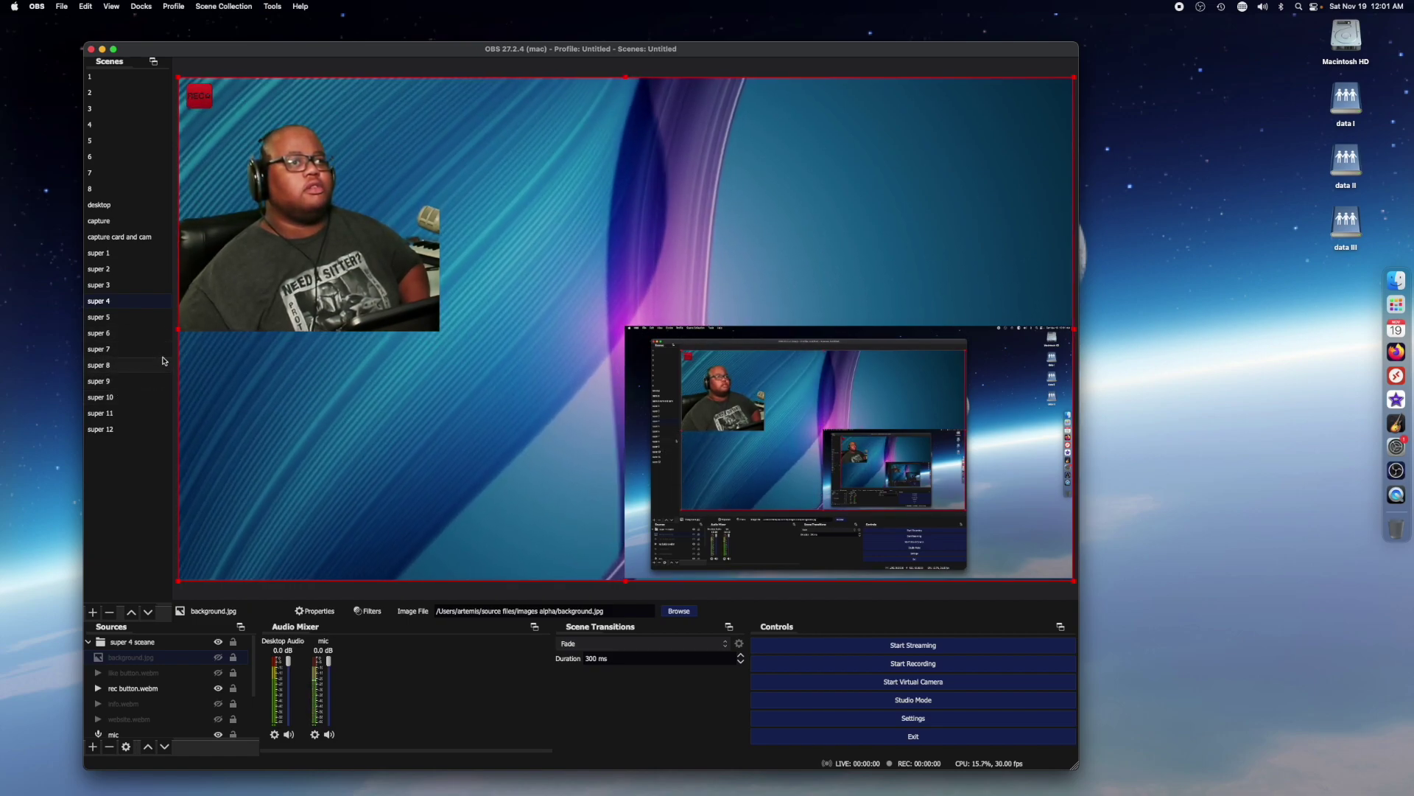
click(131, 318)
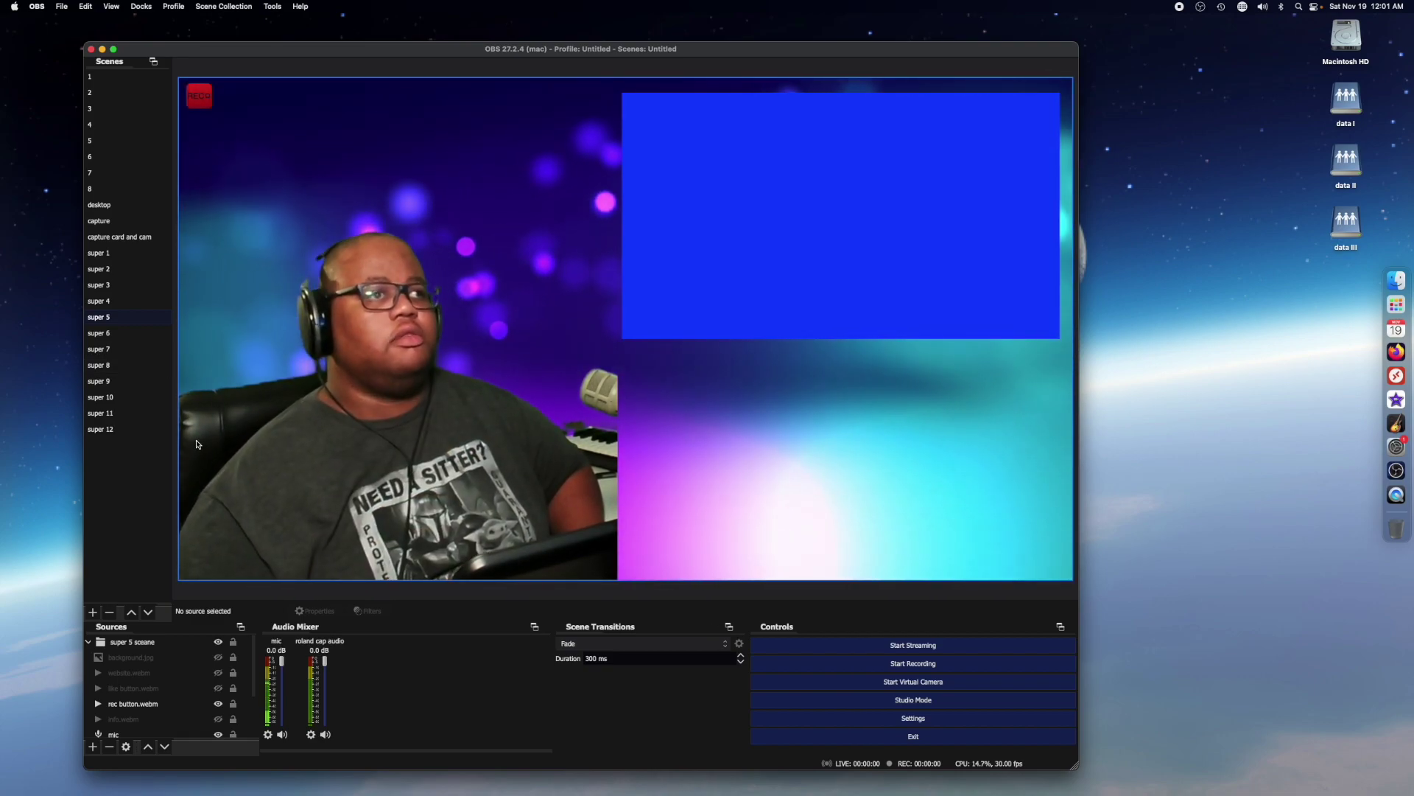
Hide the background.jpg source in the super 6 scene, and preview the scenes from super 7 through super 10
click(105, 334)
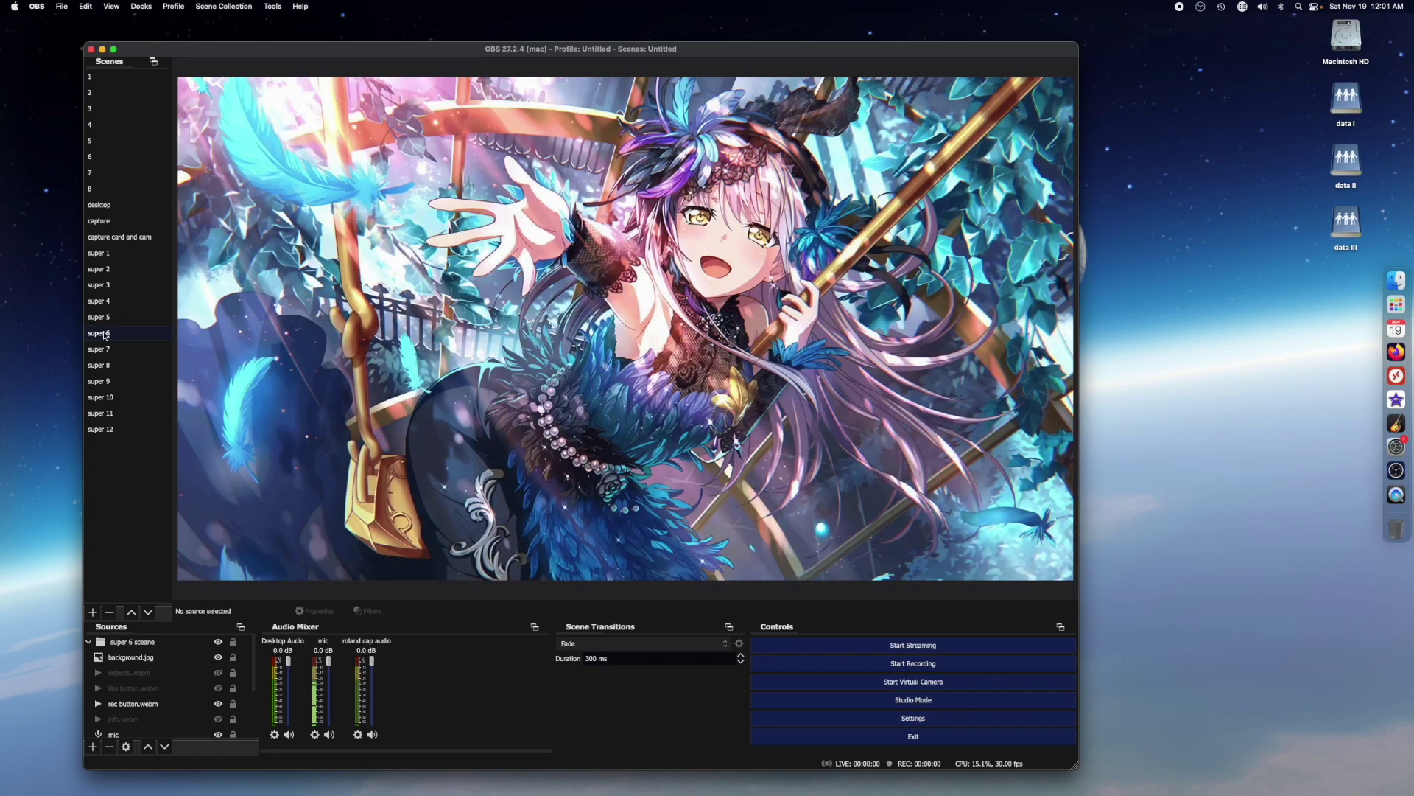
click(218, 658)
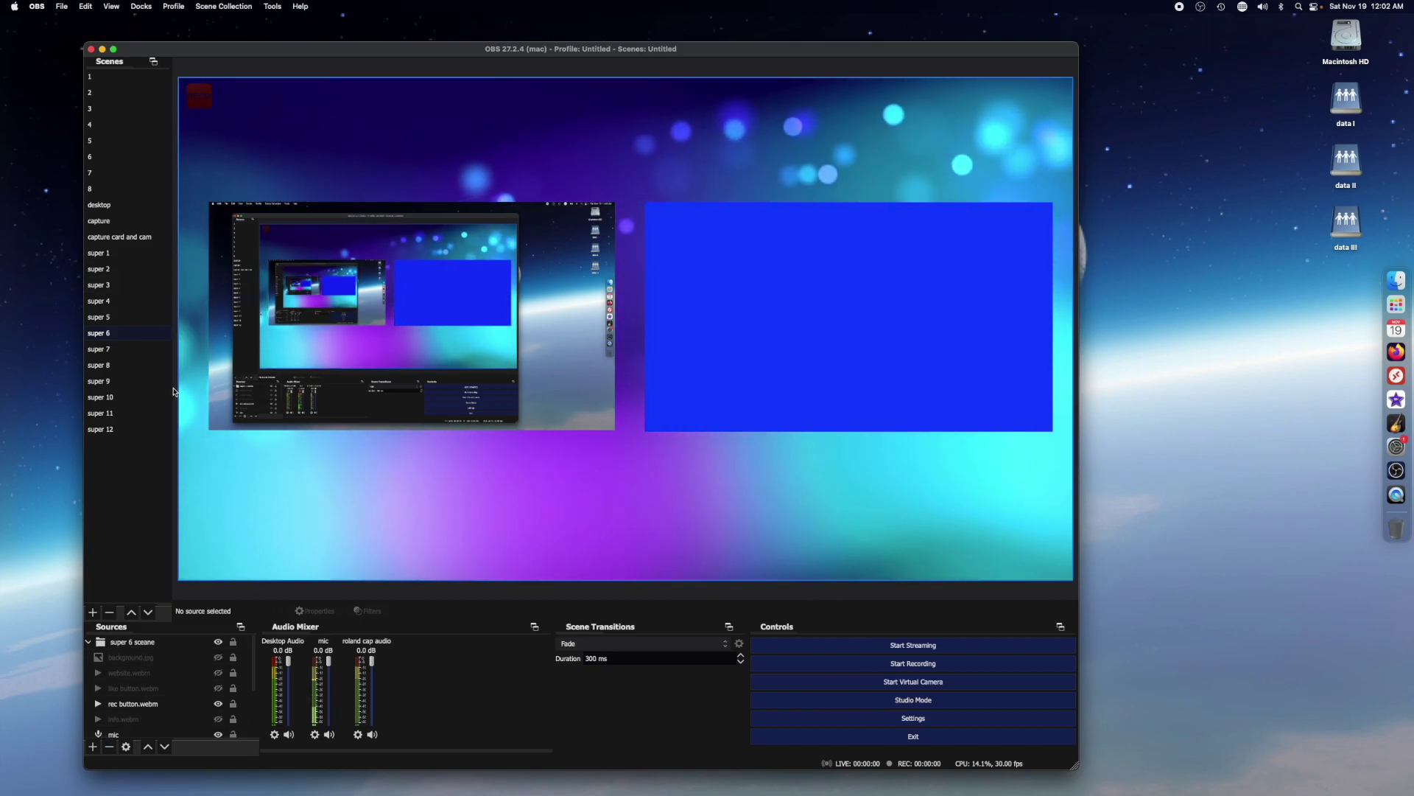
click(116, 349)
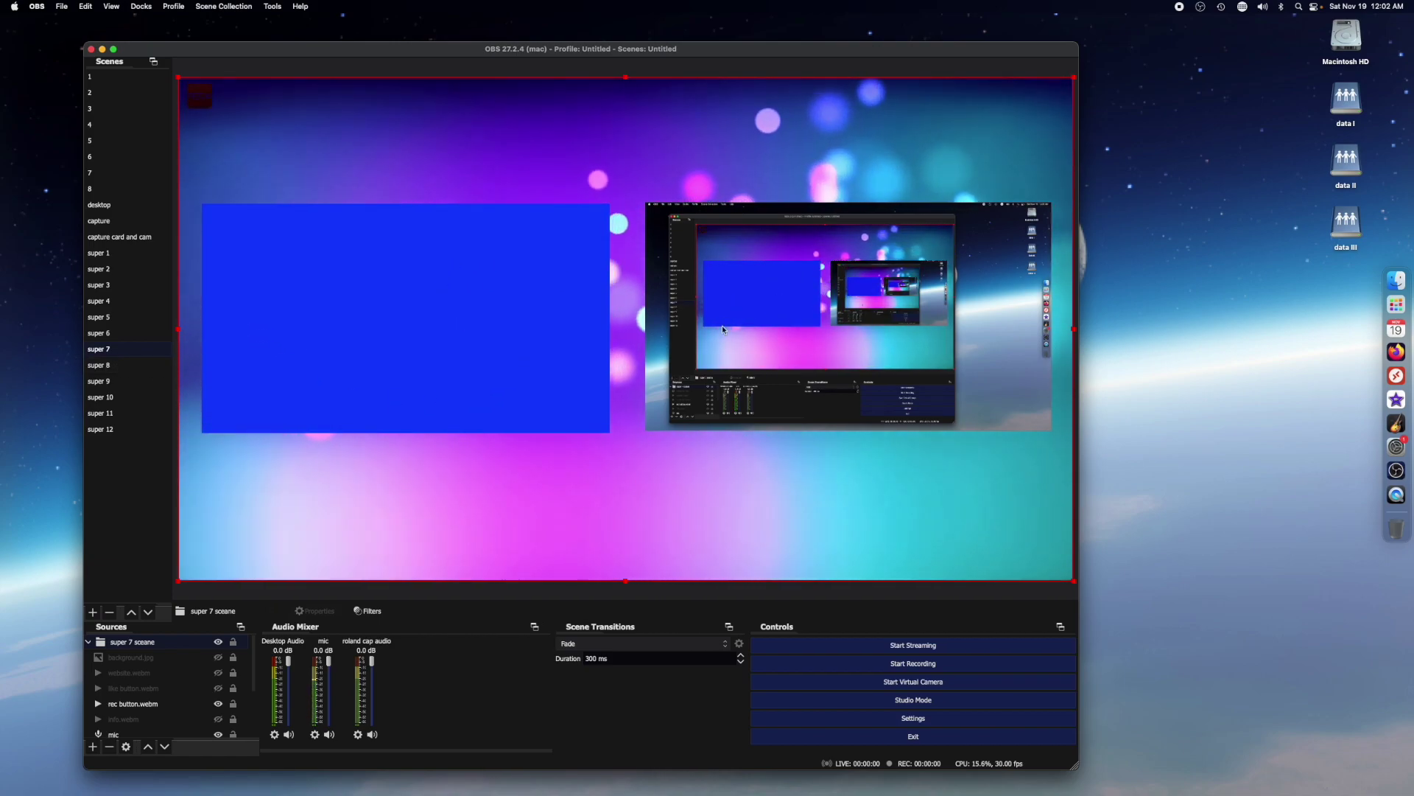
click(98, 367)
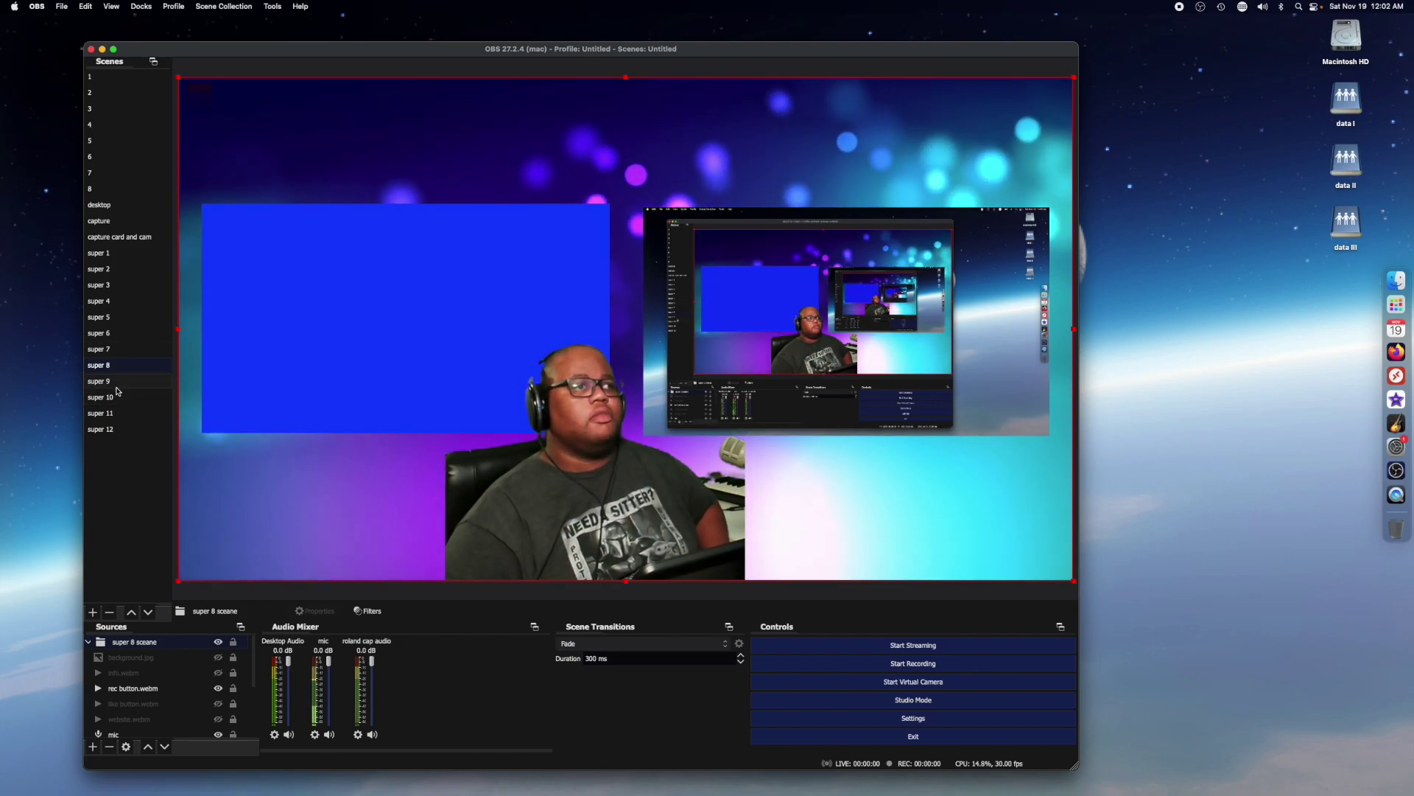
click(115, 383)
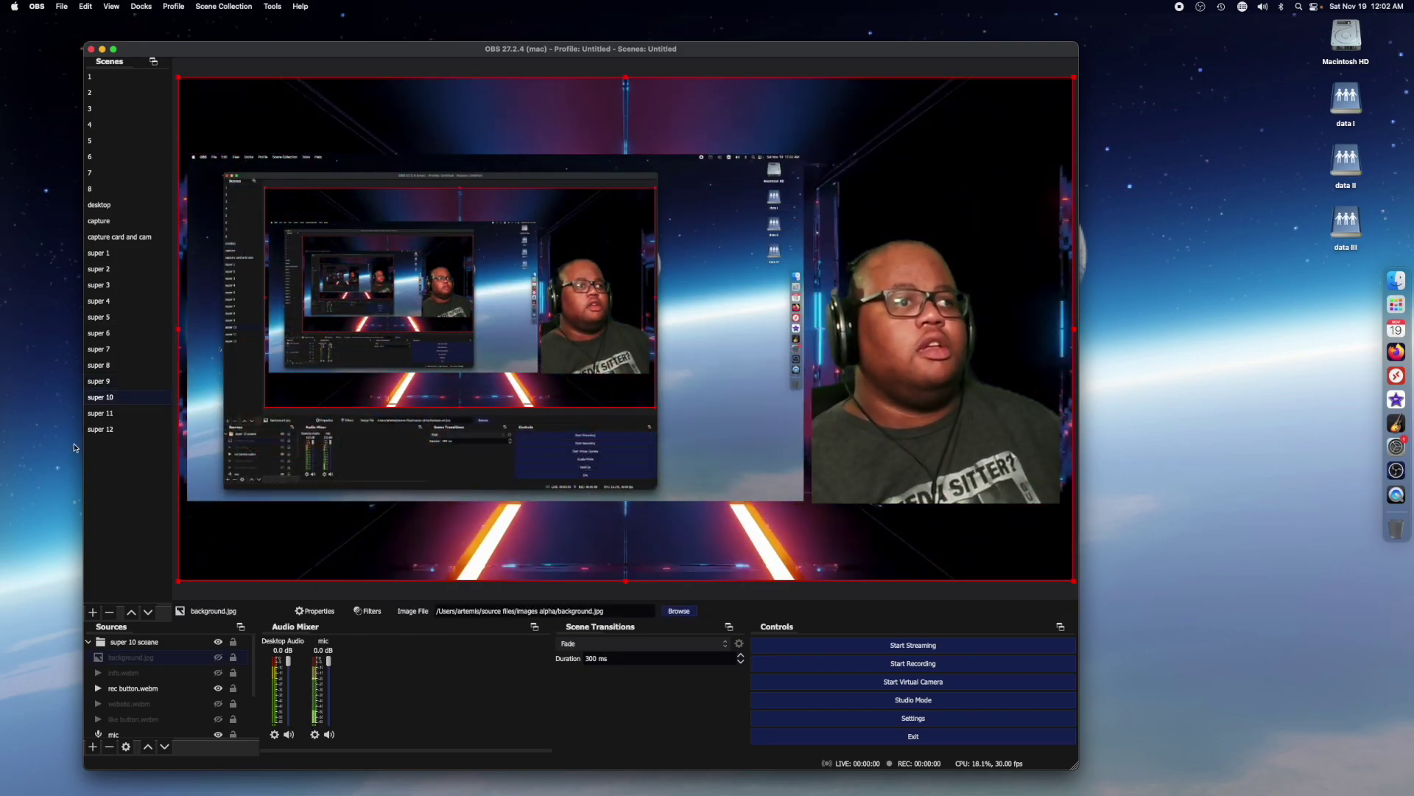
In the super 12 scene, show the background.jpg source and collapse the scene's source group
click(114, 417)
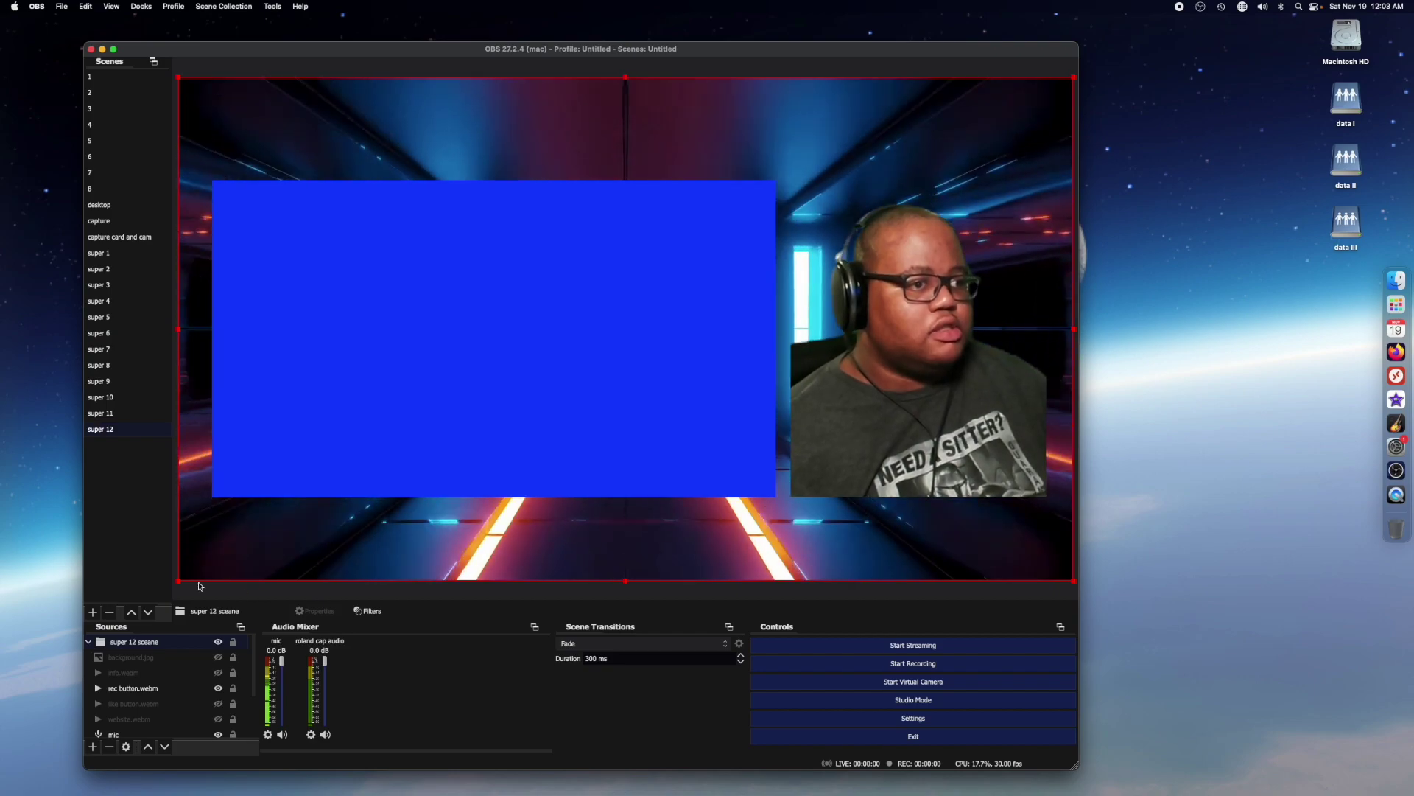
click(218, 658)
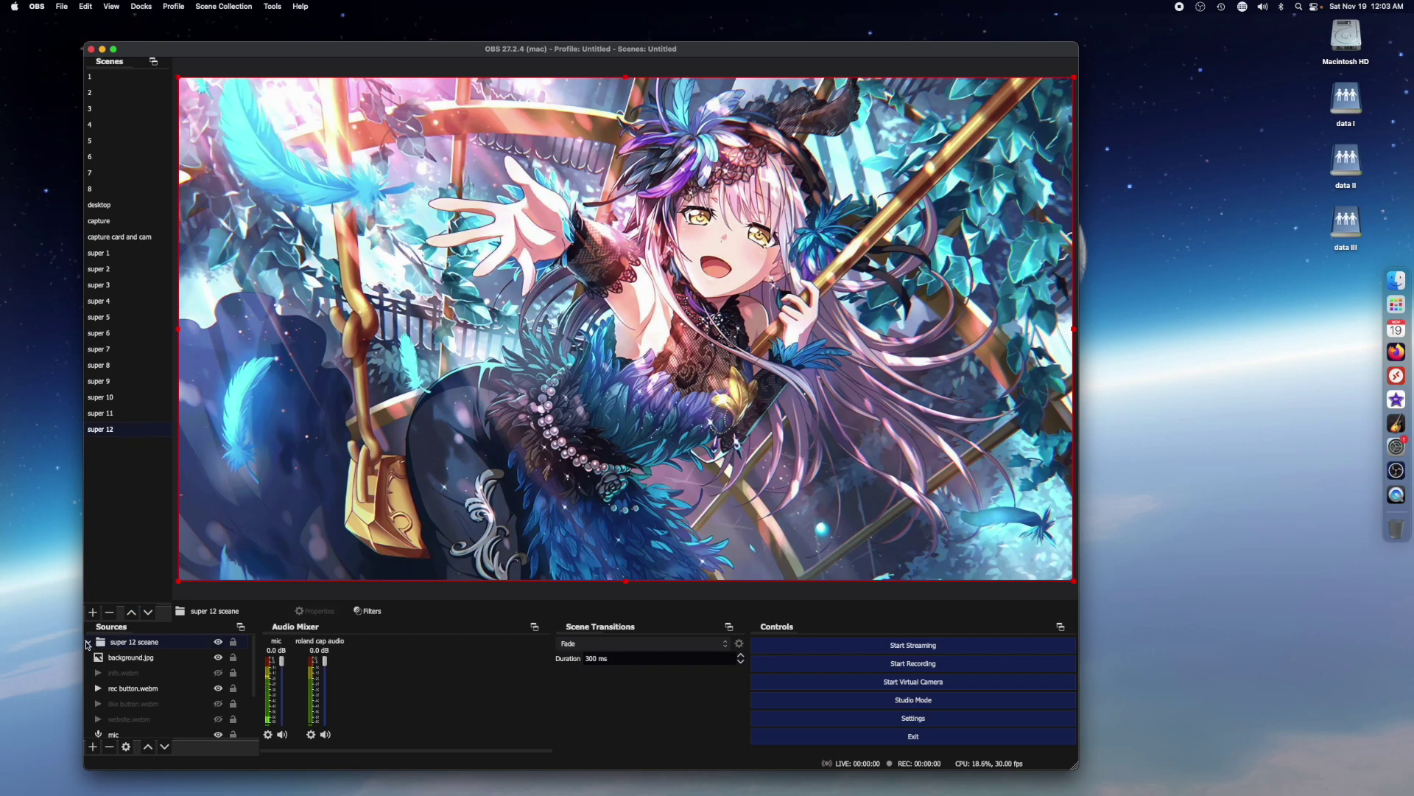
click(87, 642)
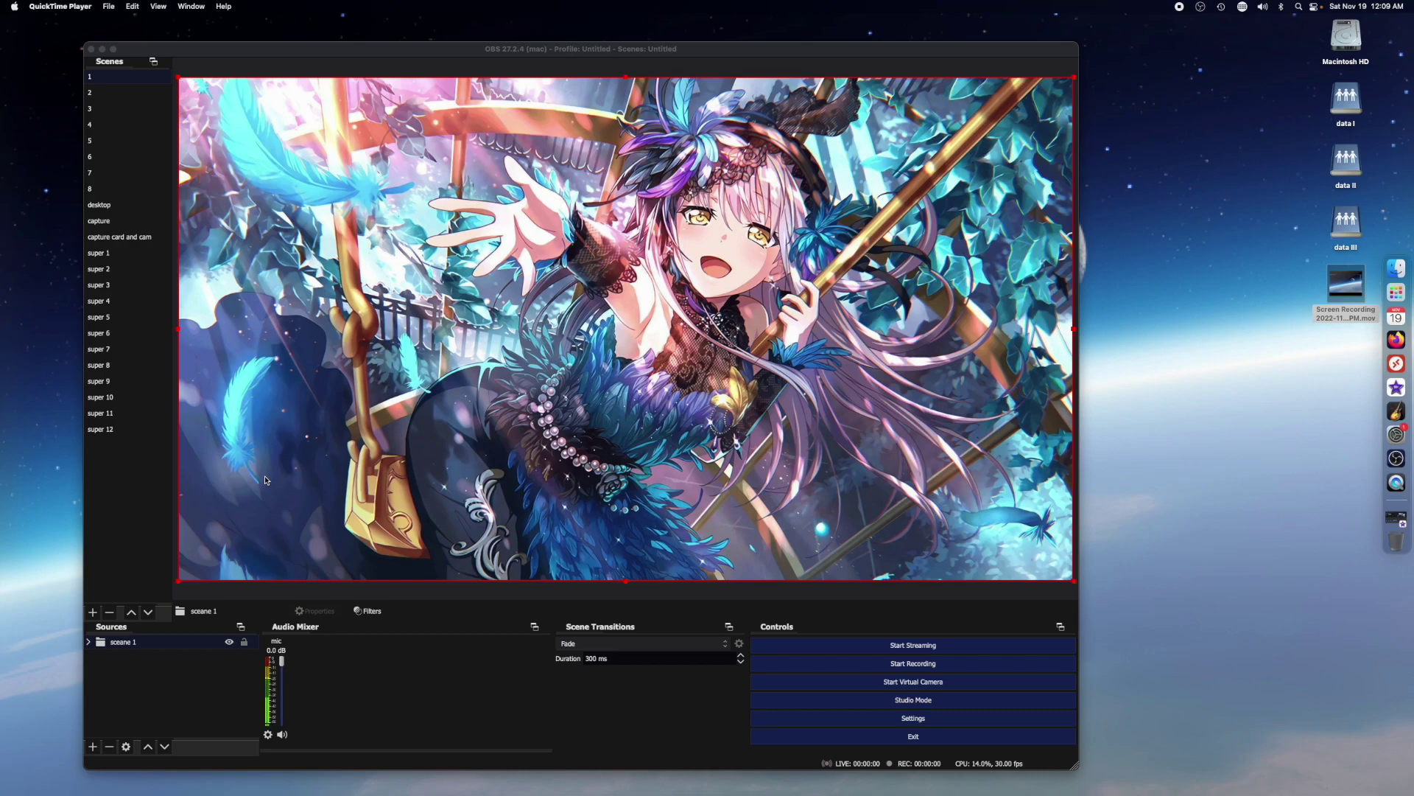
Expand the source group of scene 1 and examine the sources it contains
click(91, 644)
click(90, 643)
scroll(131, 663, down, 2)
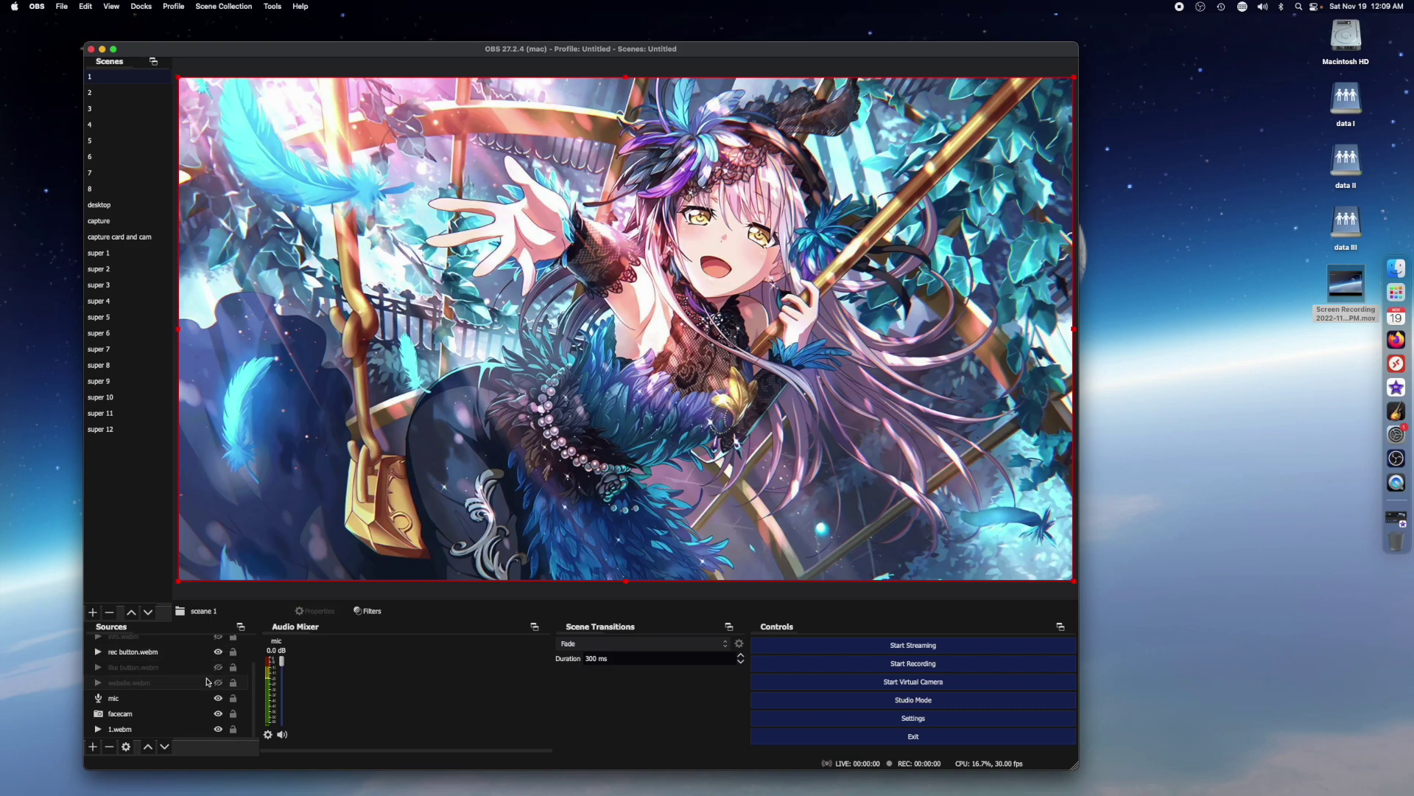
scroll(201, 683, up, 3)
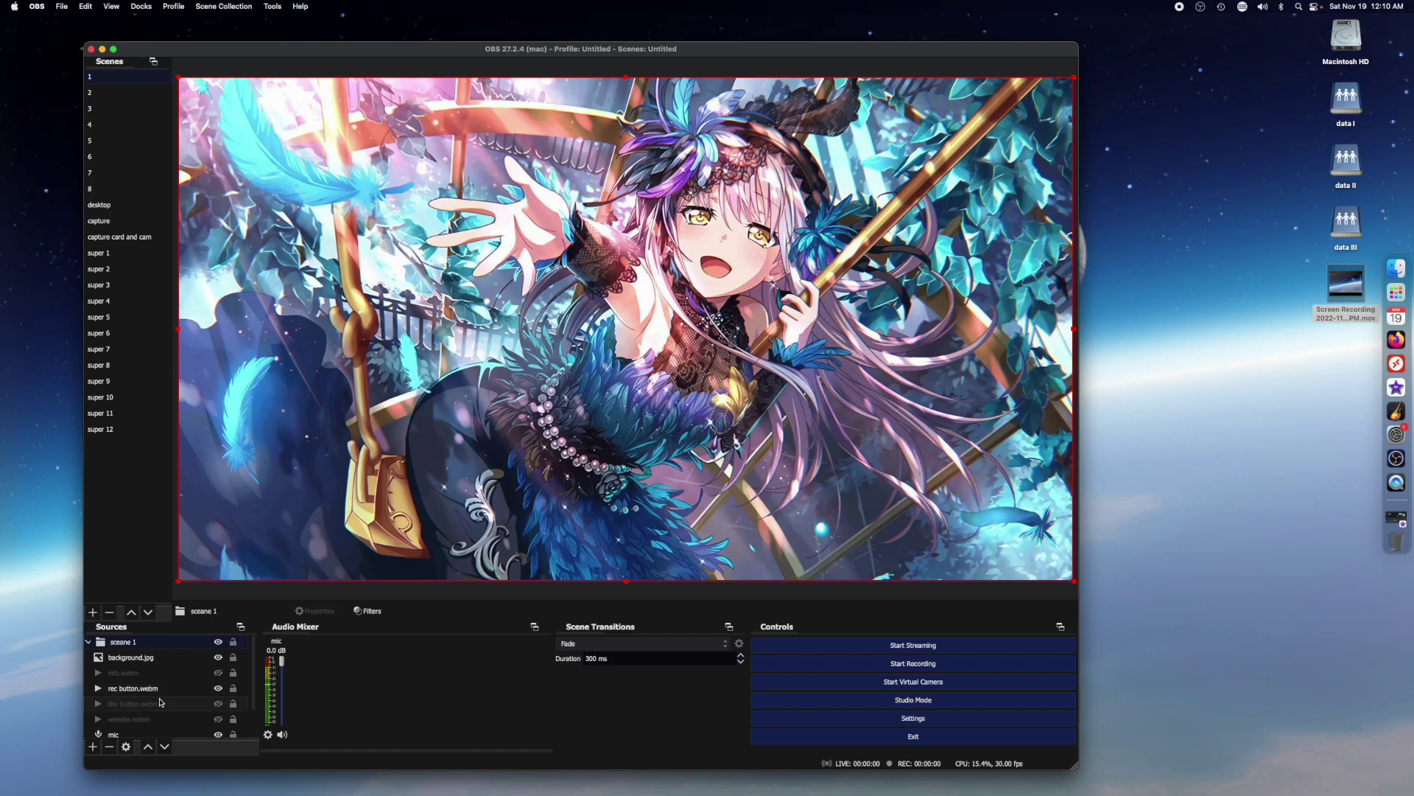
scroll(161, 703, down, 3)
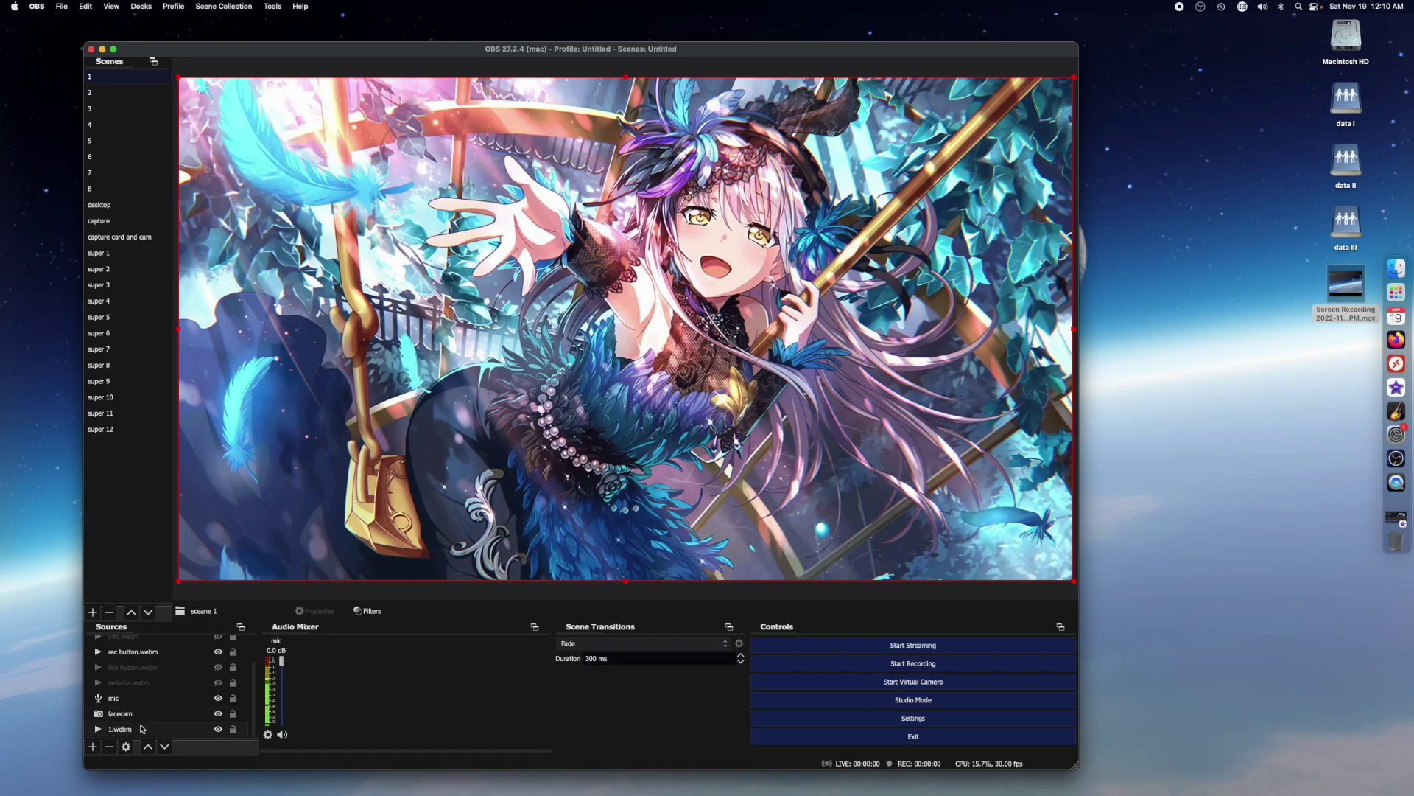
scroll(147, 714, up, 3)
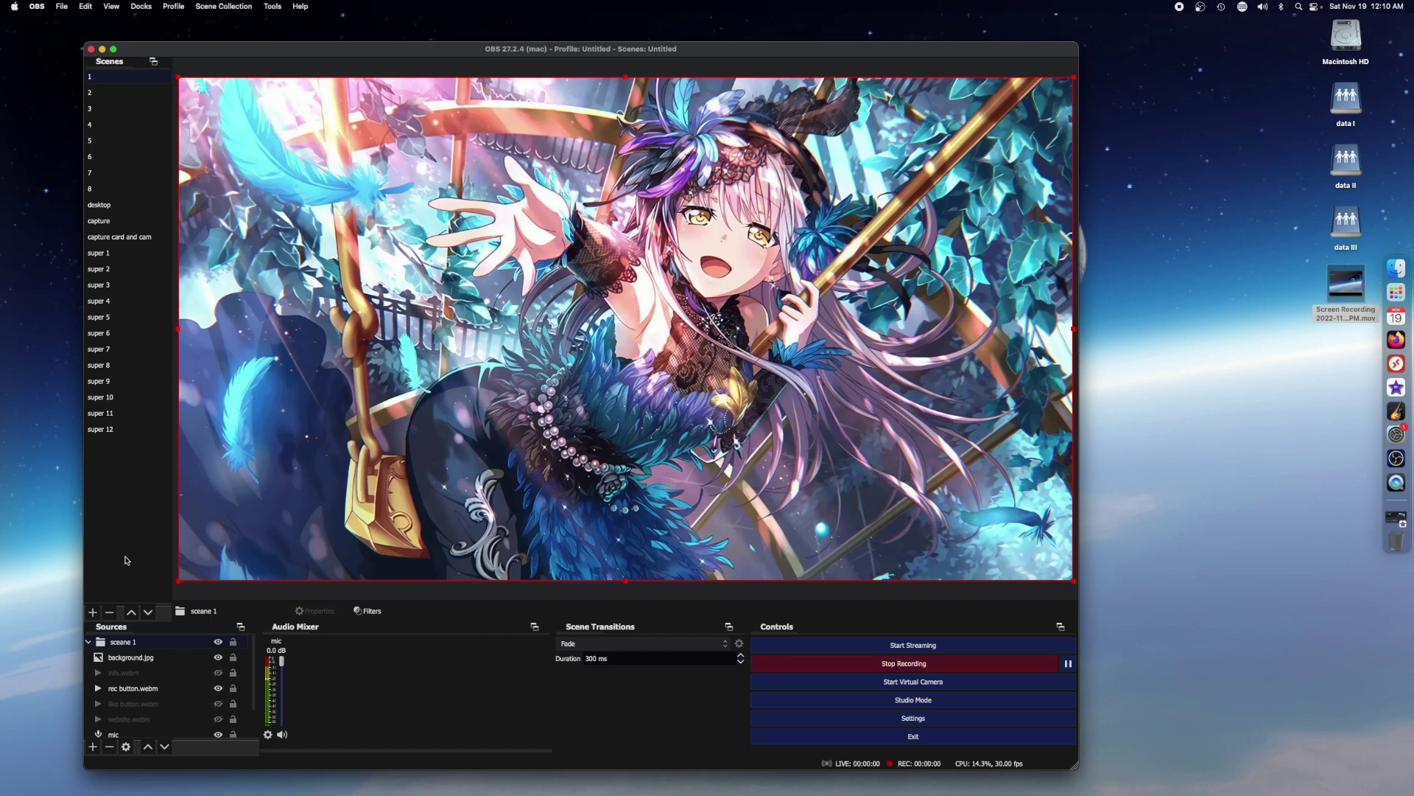
In scene 1, hide the background.jpg source and show the website.webm overlay while recording
key(F1)
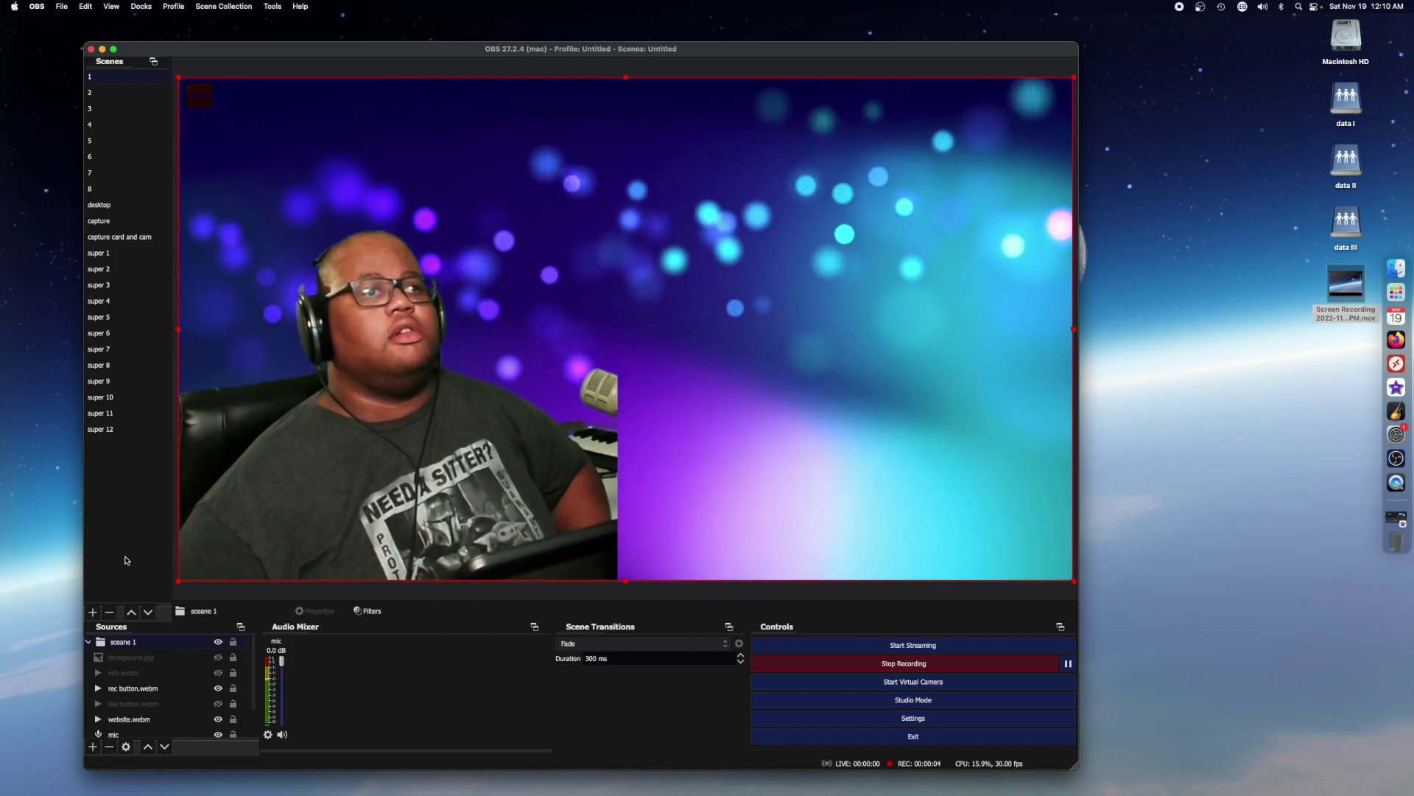
key(F2)
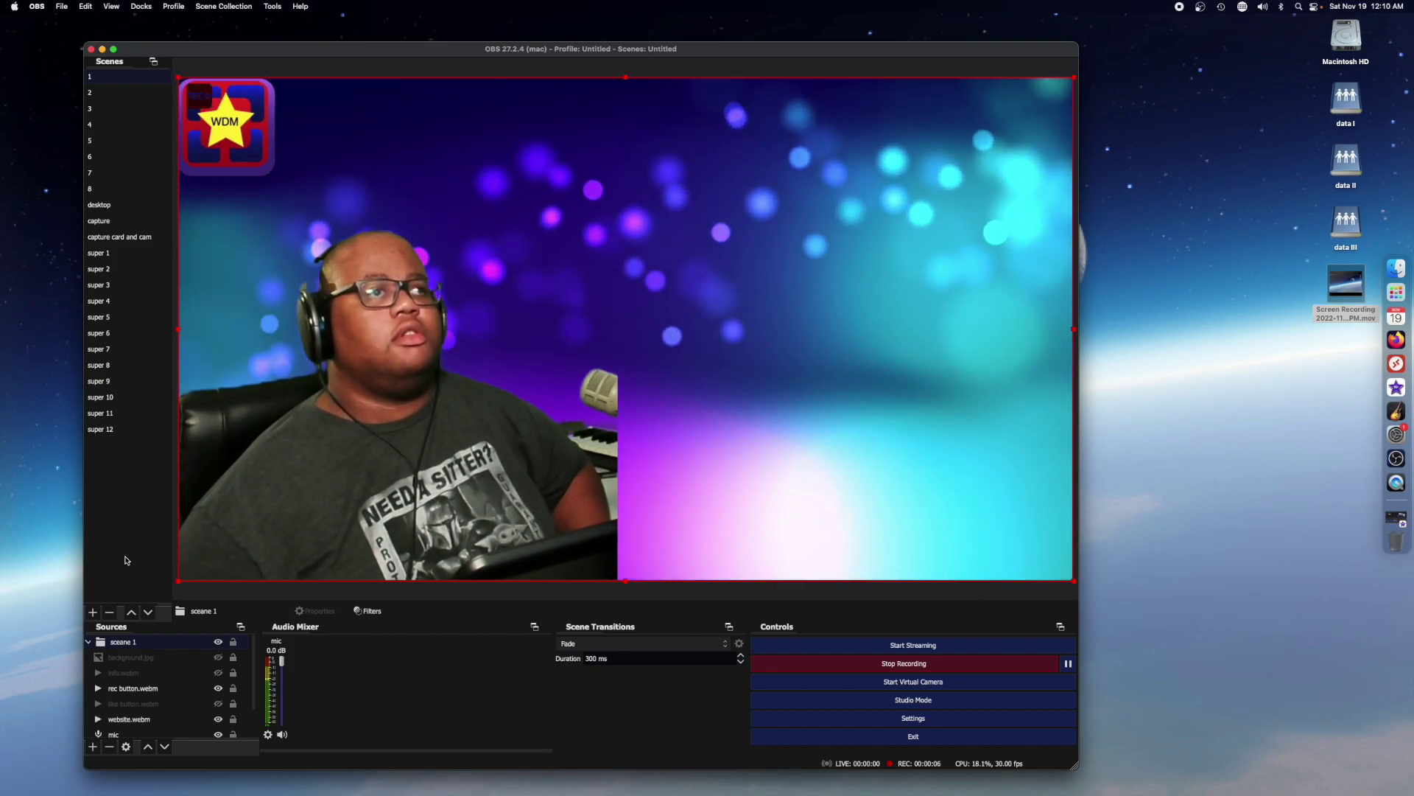
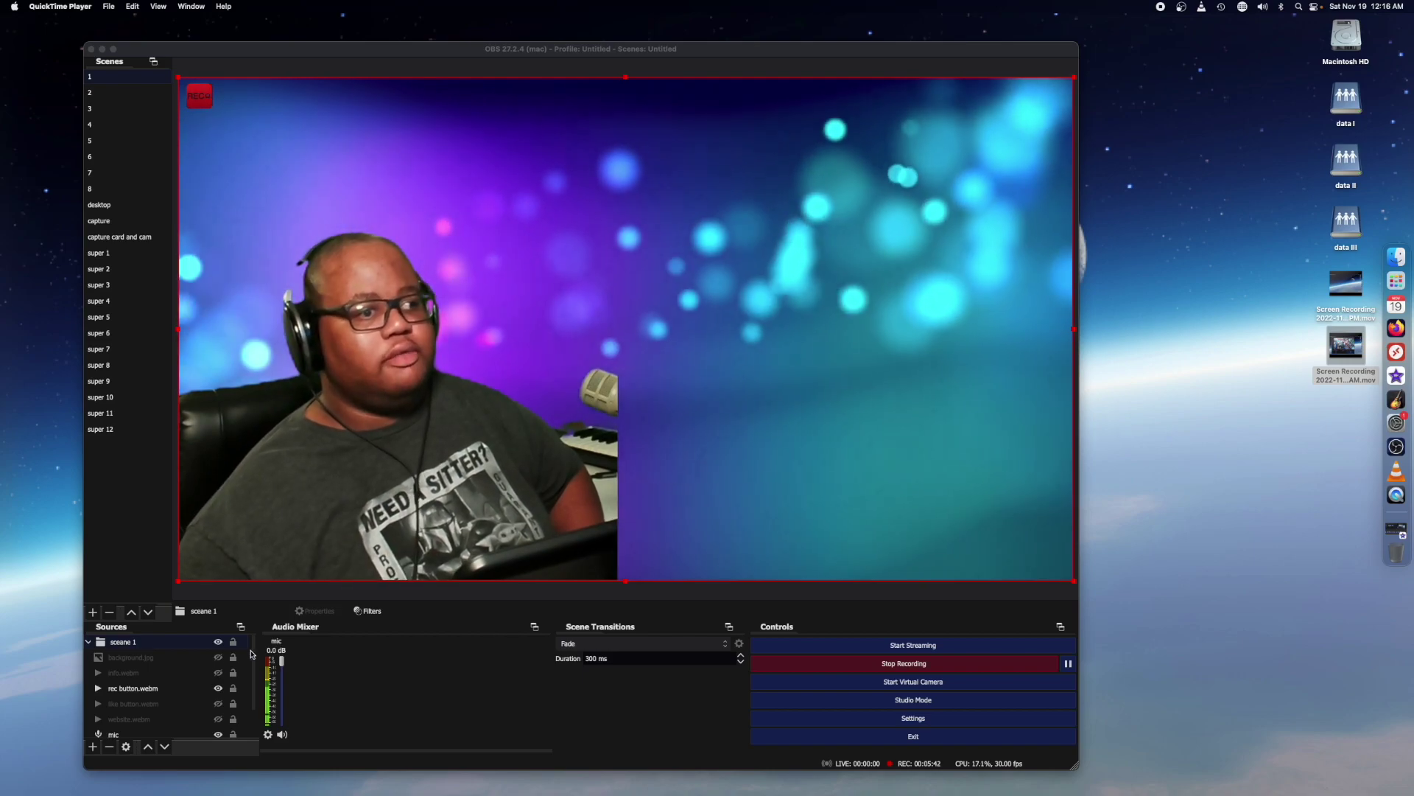
scroll(151, 663, down, 2)
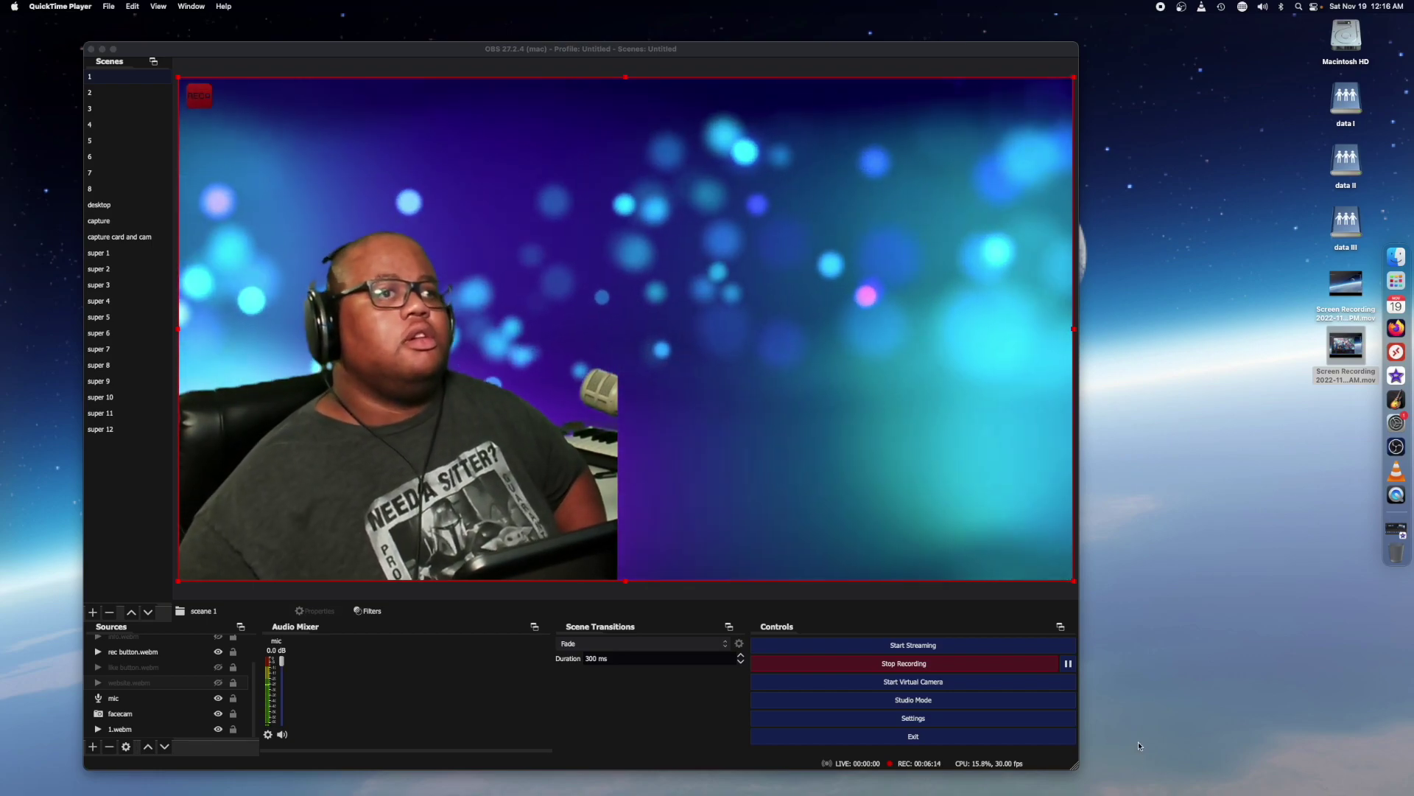
Open the Stream Deck configuration window and move it aside so part of the OBS preview stays uncovered
click(1244, 6)
click(1246, 23)
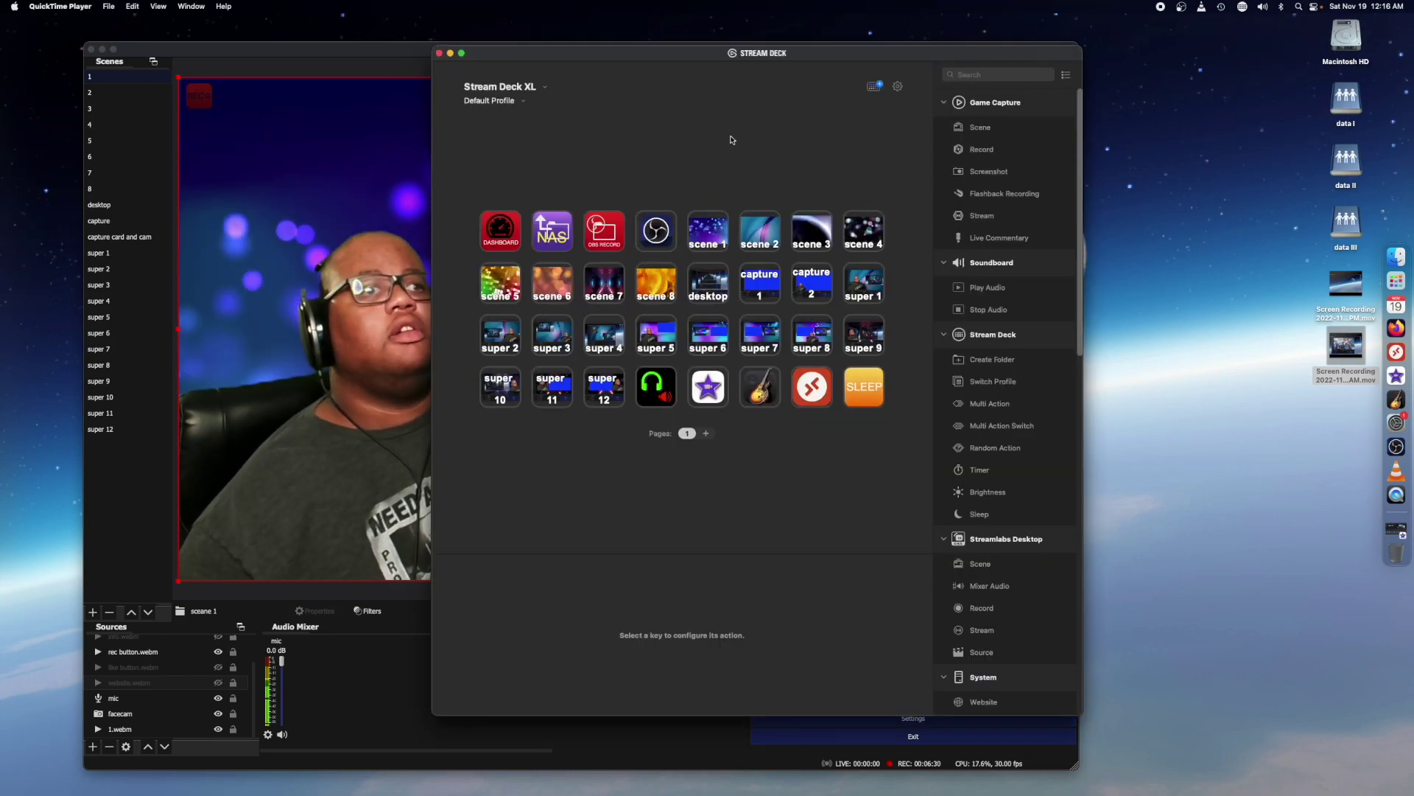
drag(693, 67, 634, 94)
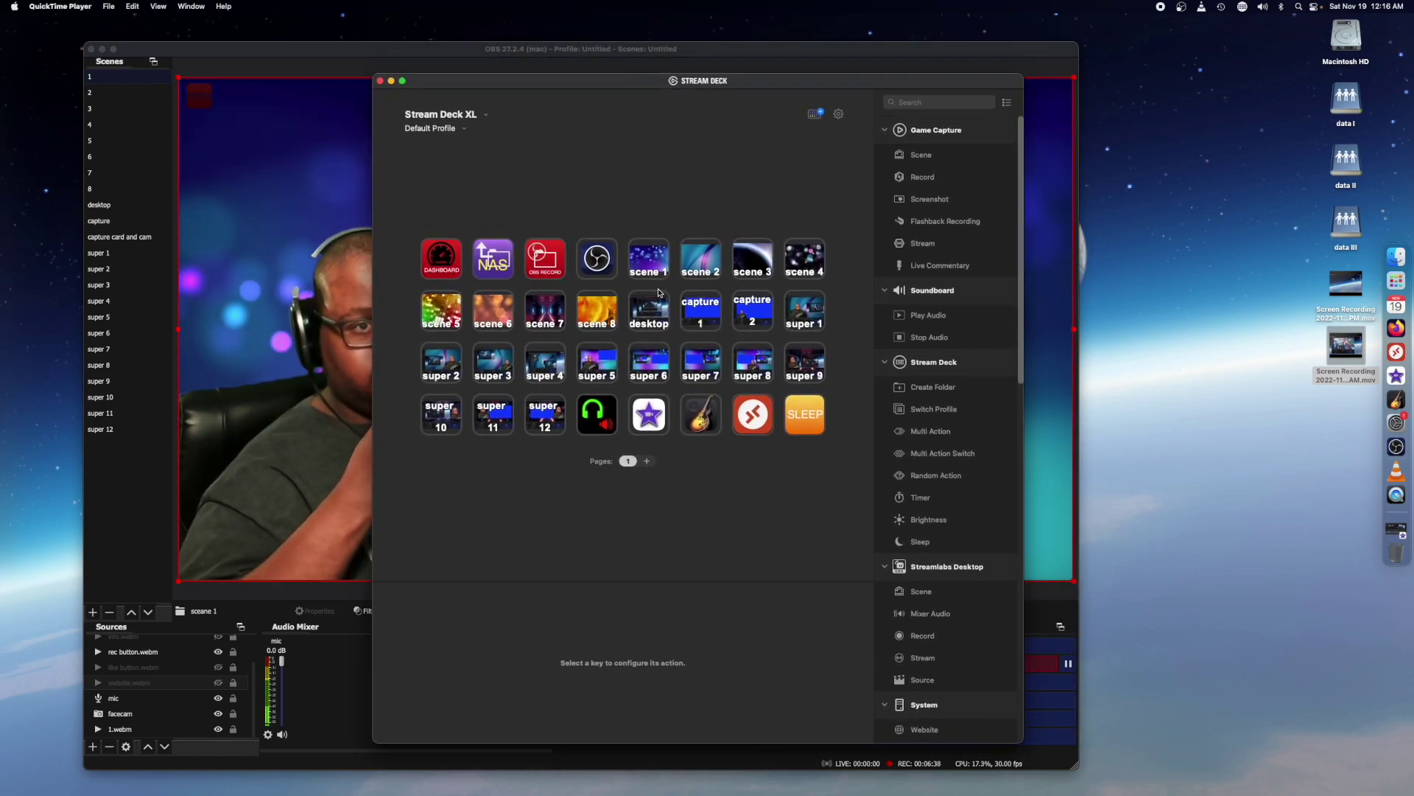
drag(631, 87, 902, 93)
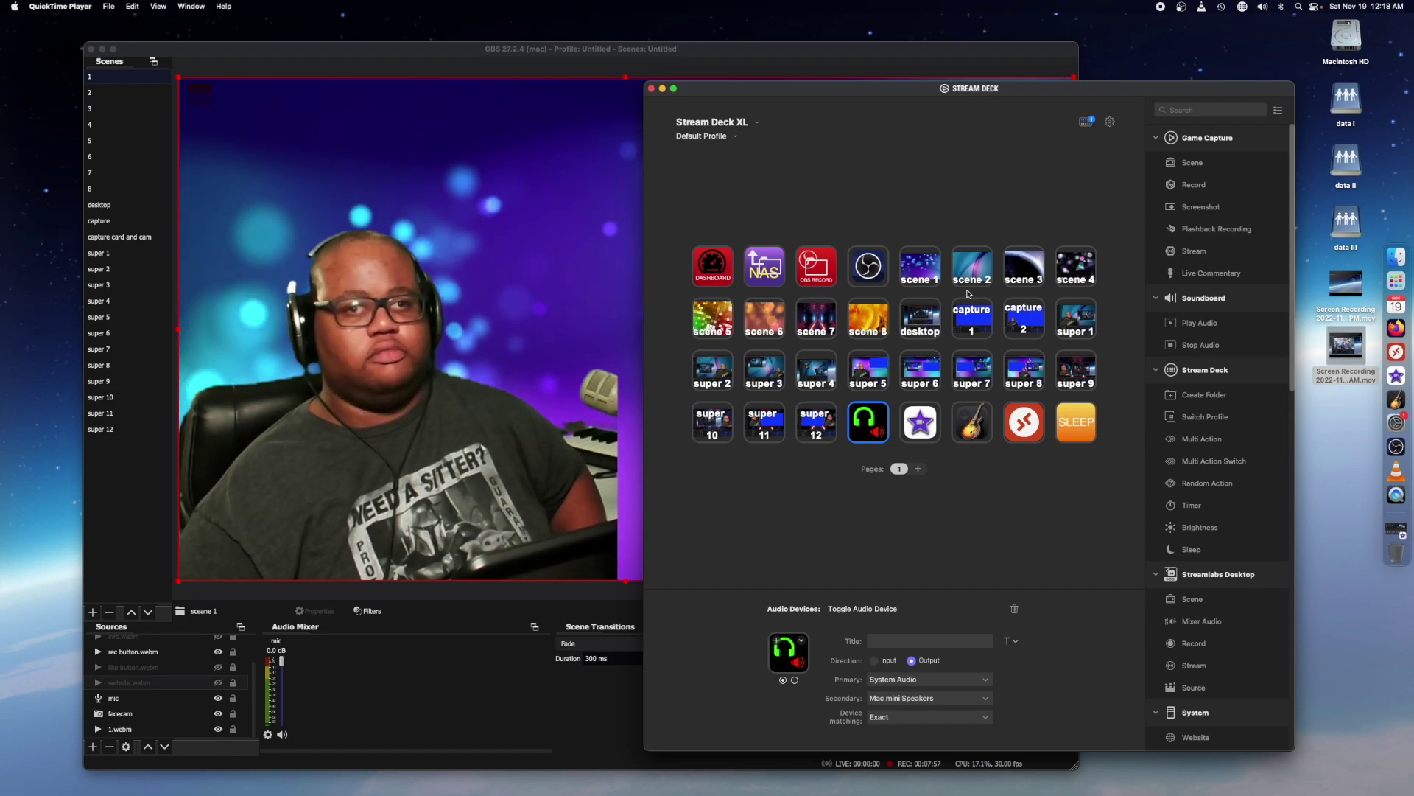
Open the scene 1 multi action and examine its initial scene switch, recording start and the delays around them
click(932, 276)
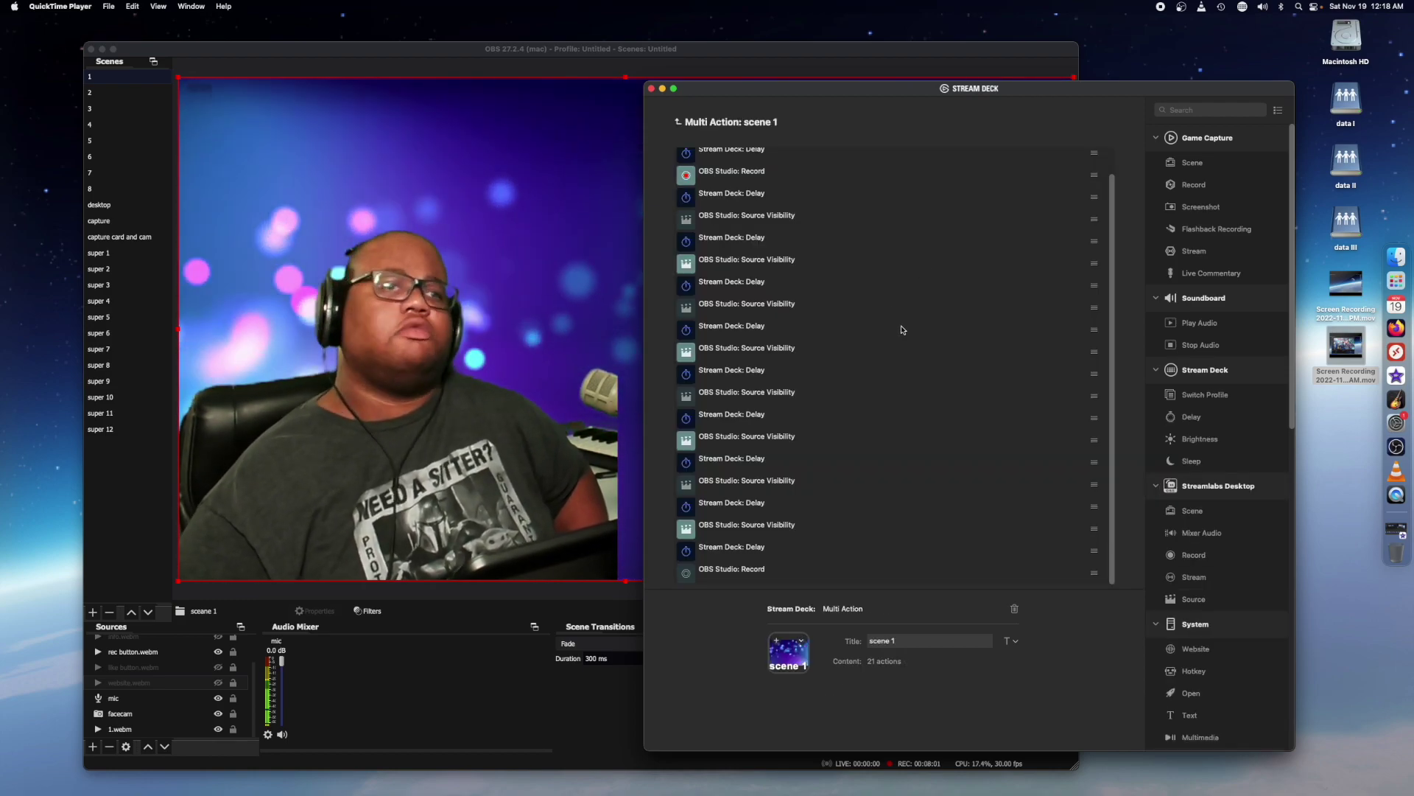
scroll(738, 183, up, 2)
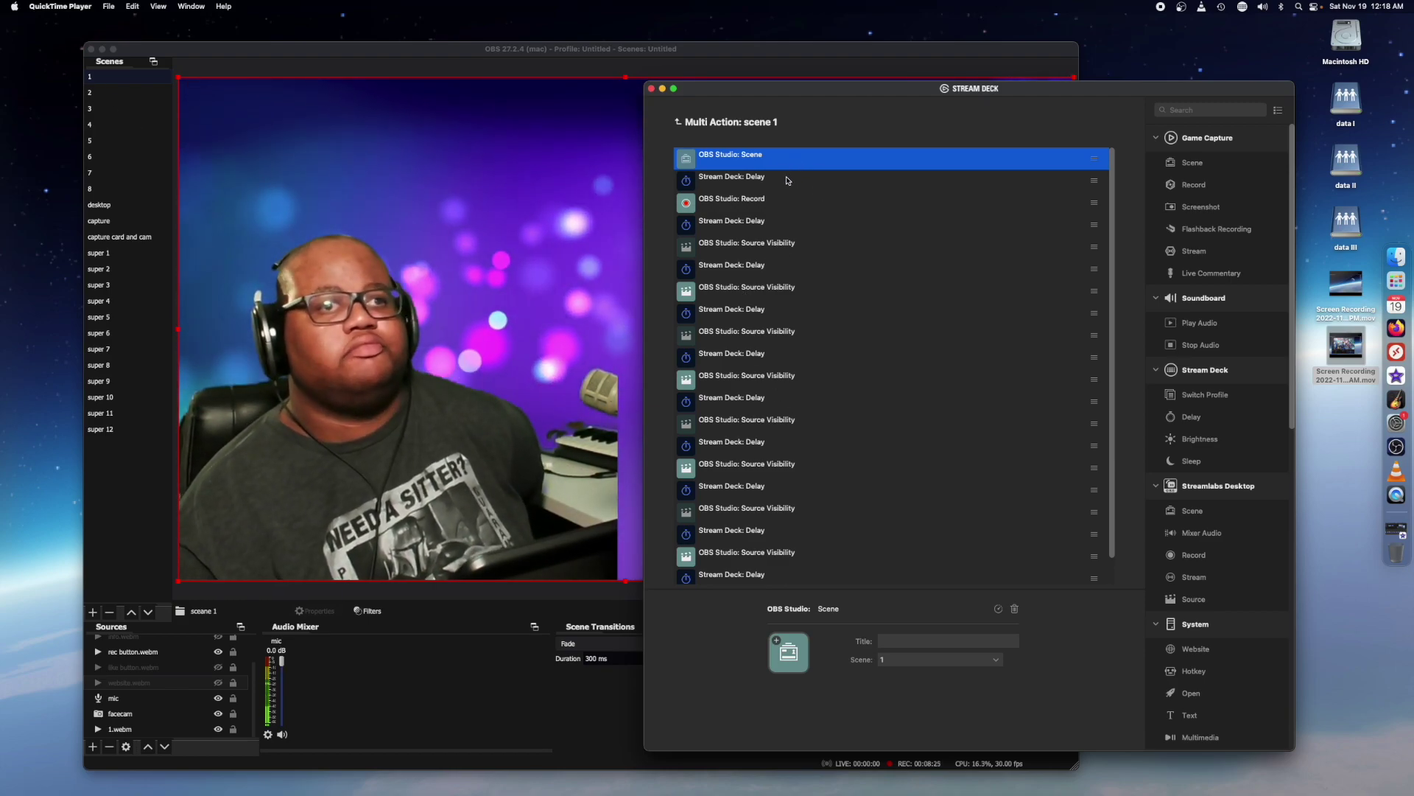
click(740, 177)
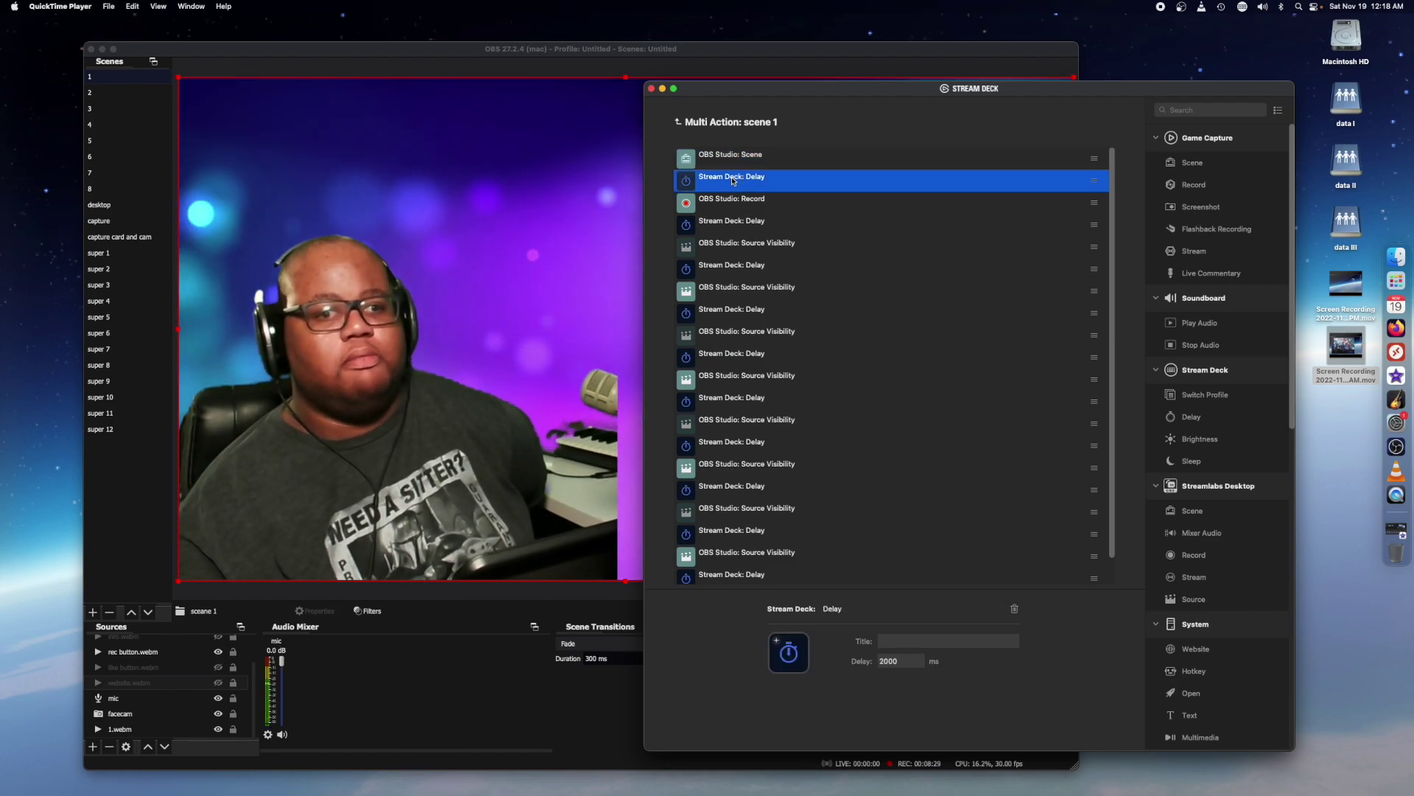
click(733, 206)
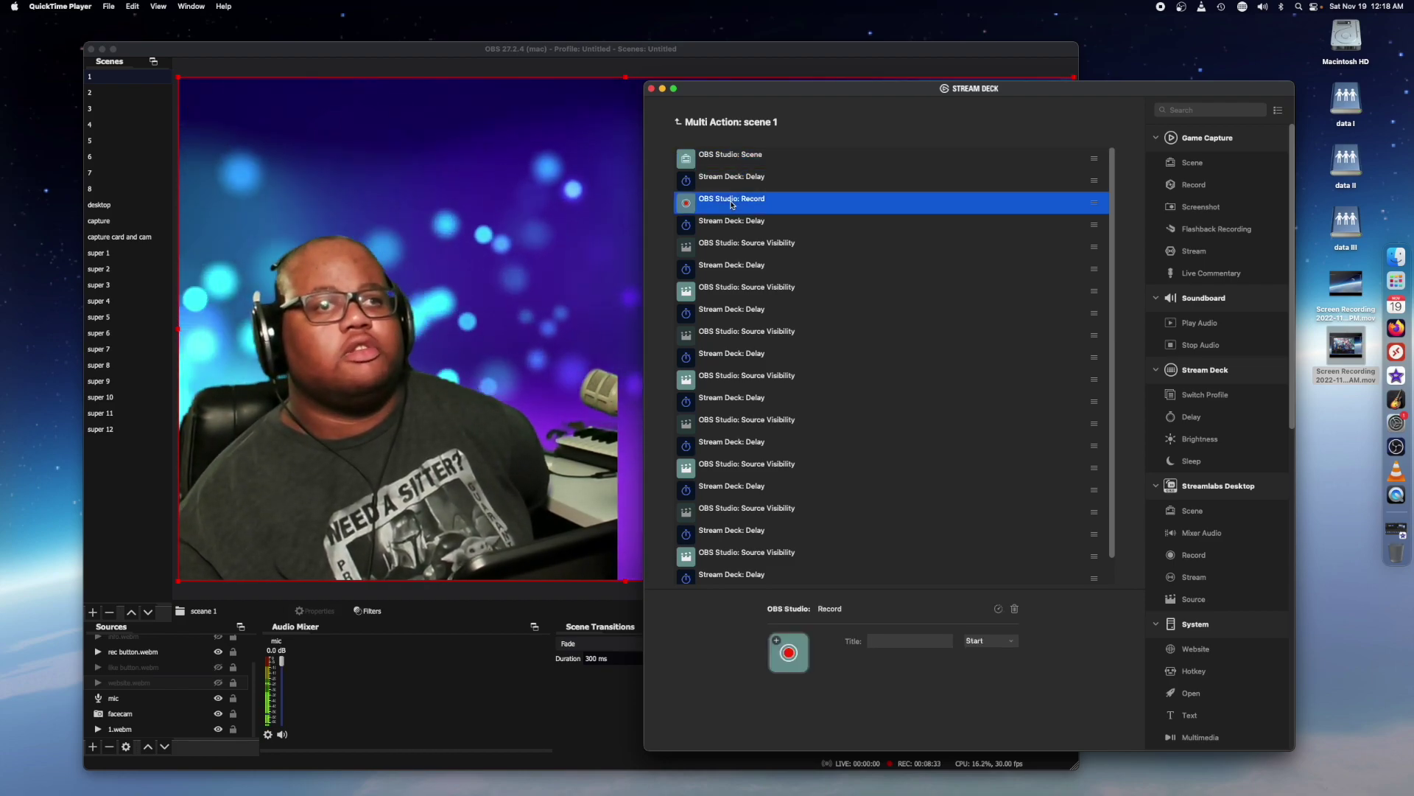
click(708, 224)
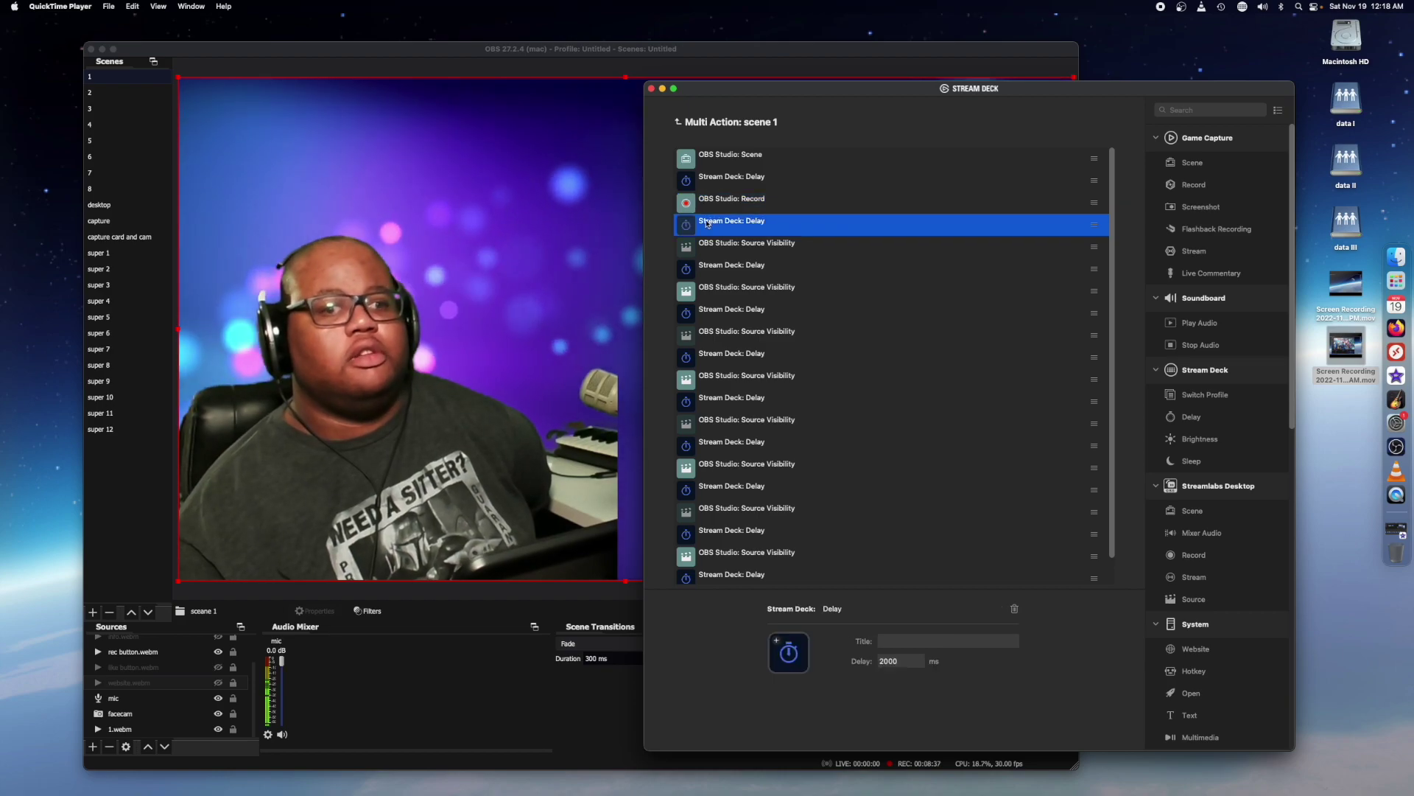
Examine the multi action's visibility settings for background.jpg and website.webm, including the delays between them
click(711, 245)
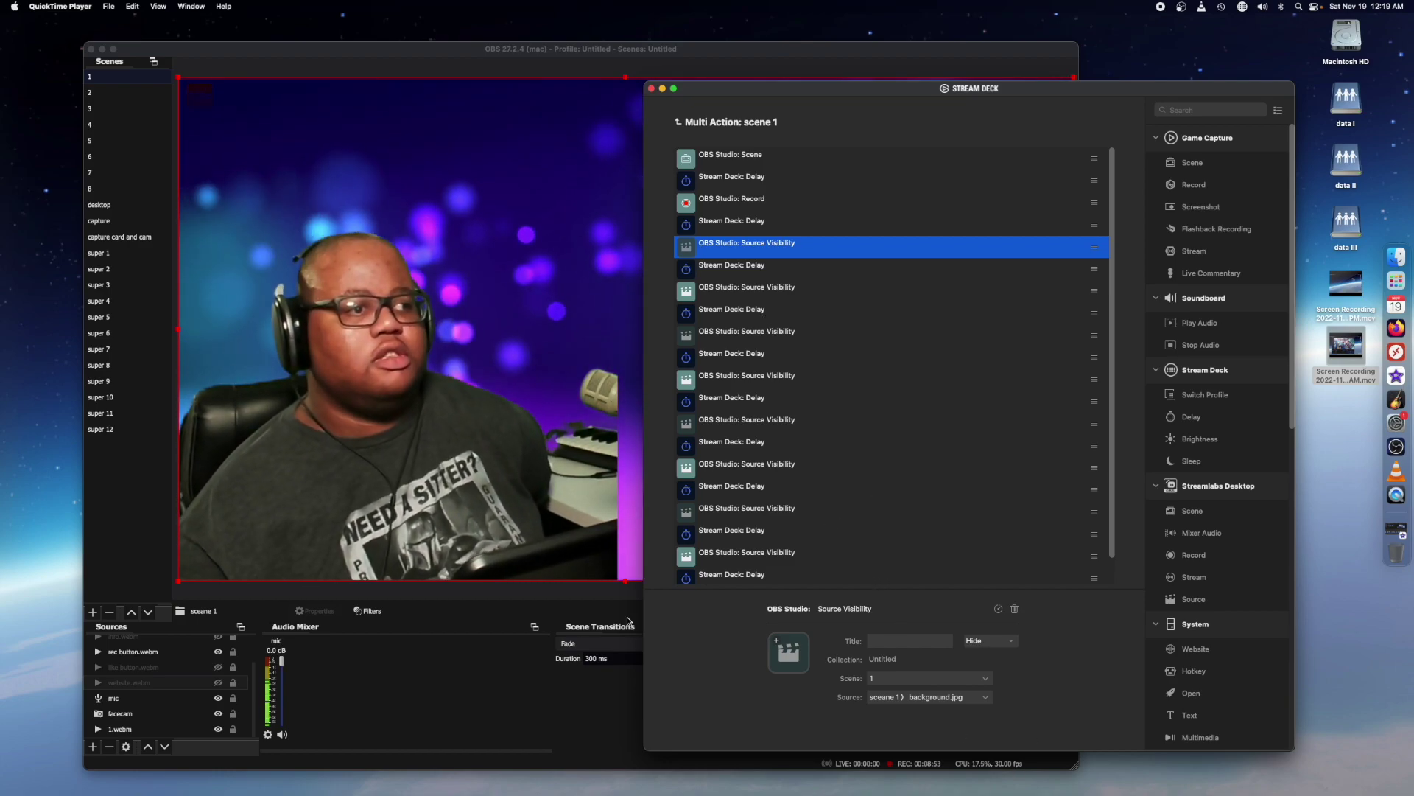
click(741, 271)
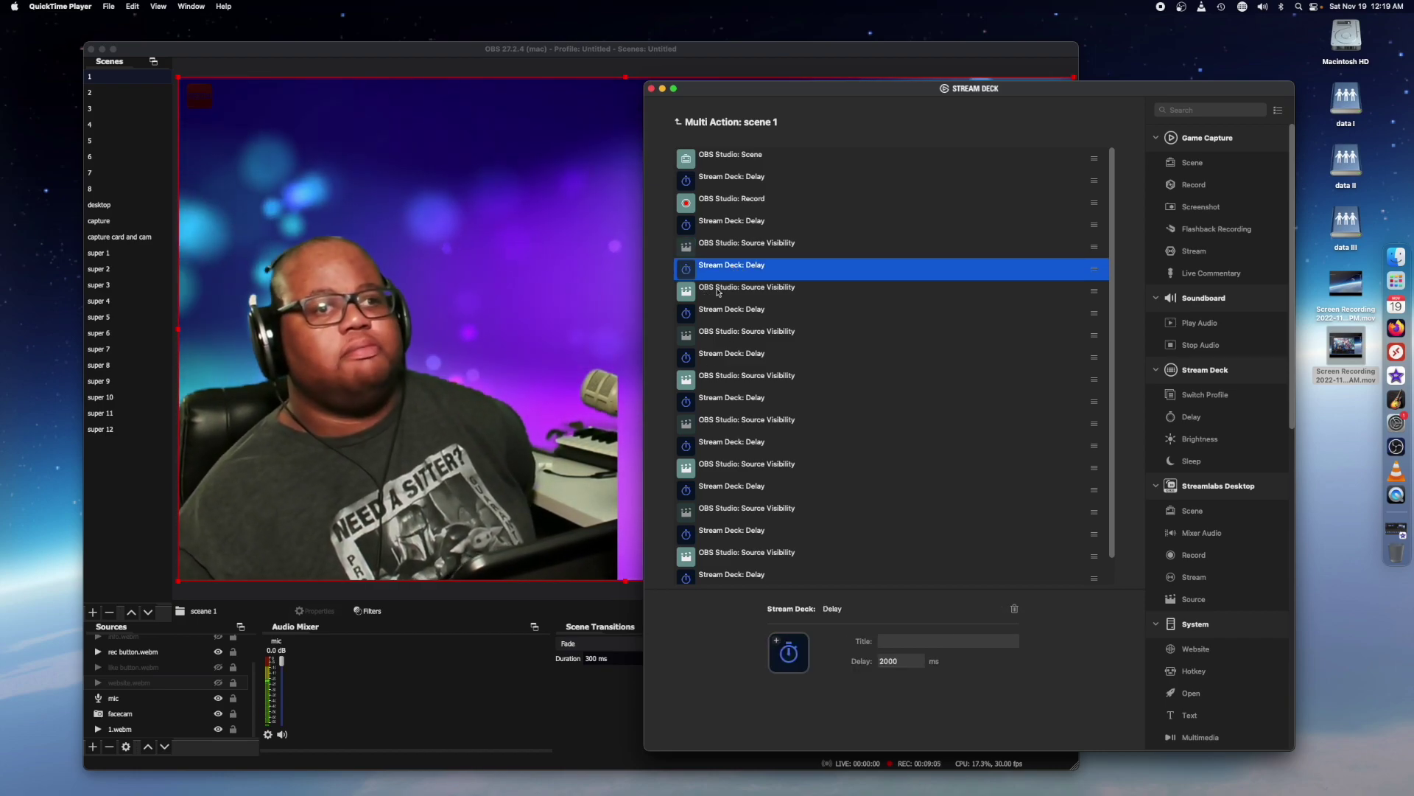
click(723, 293)
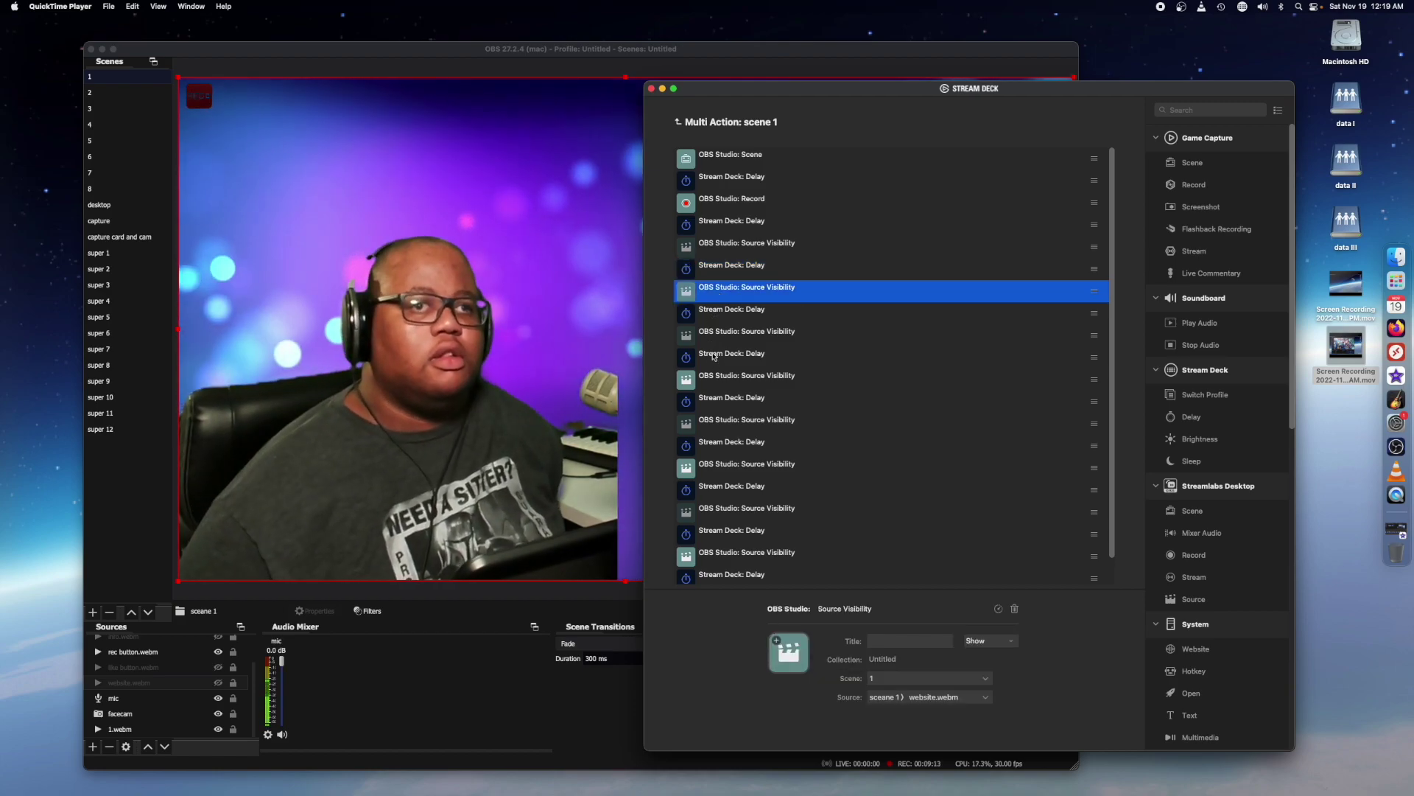
click(744, 242)
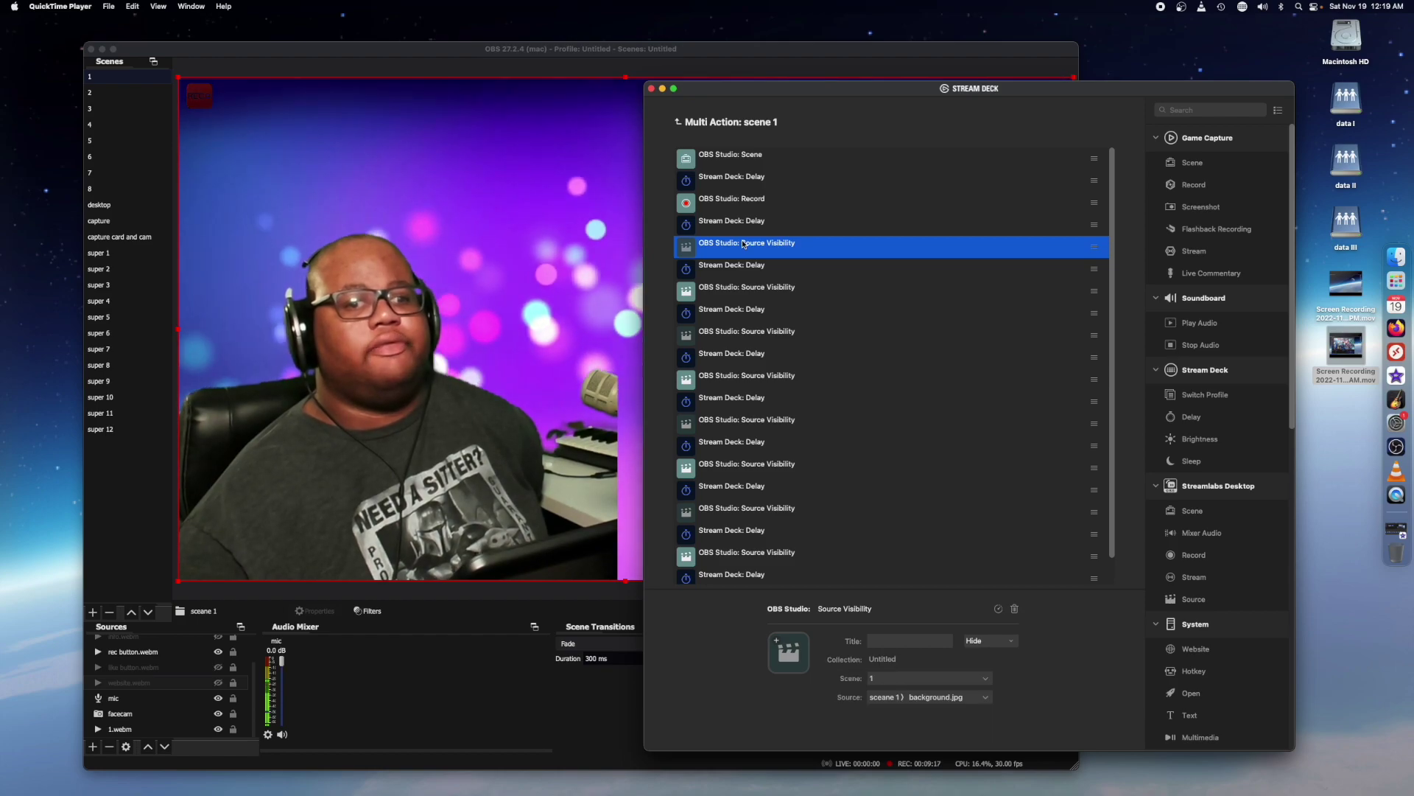
click(733, 295)
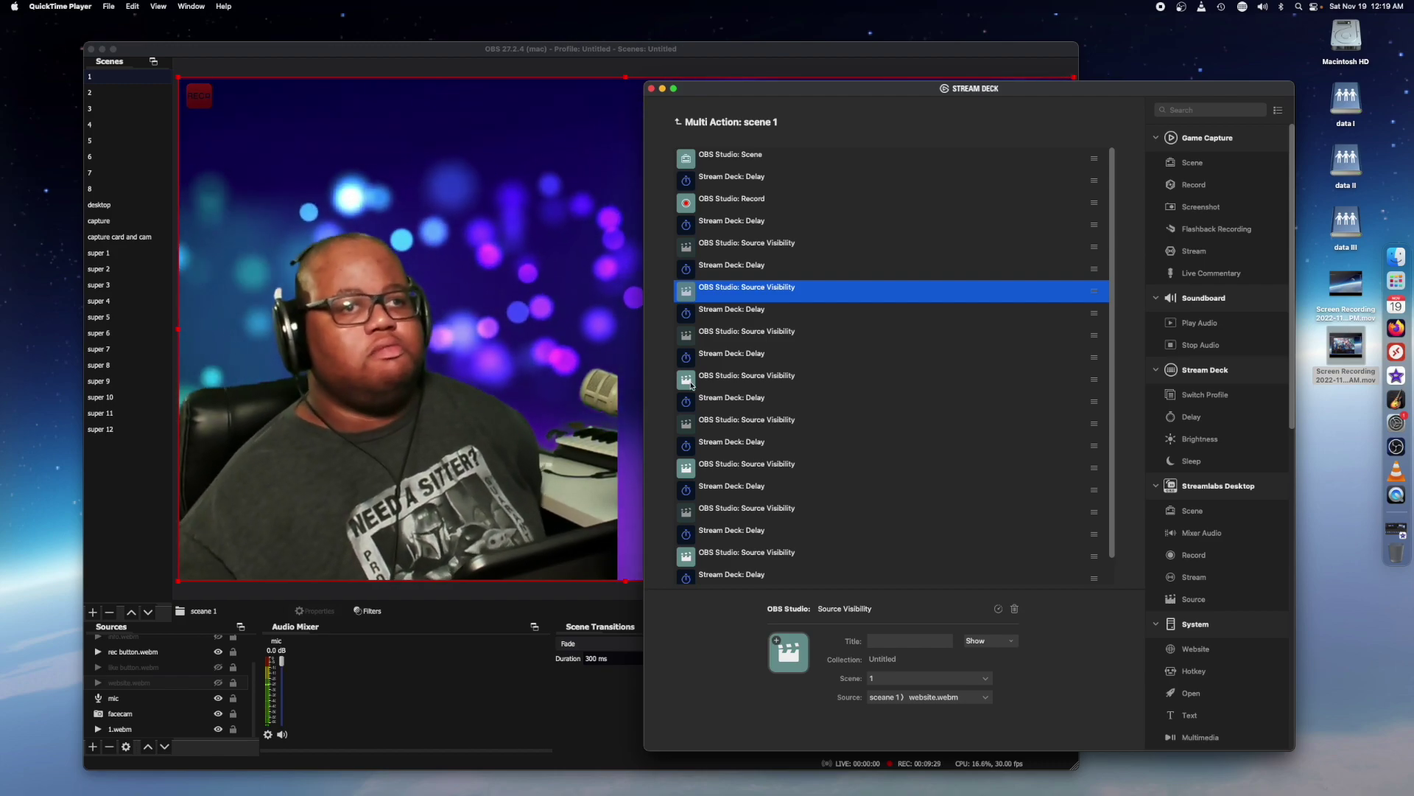
click(723, 314)
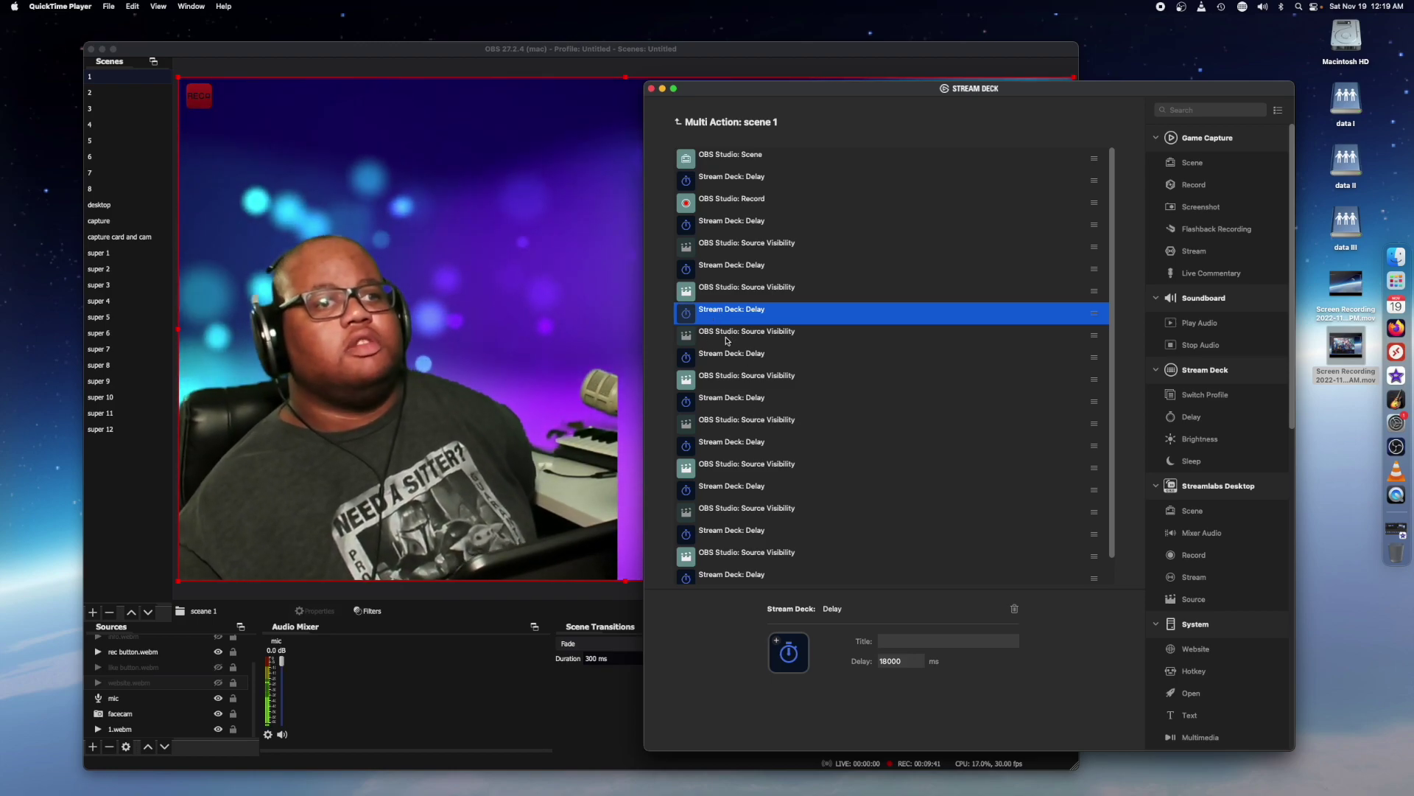
click(726, 295)
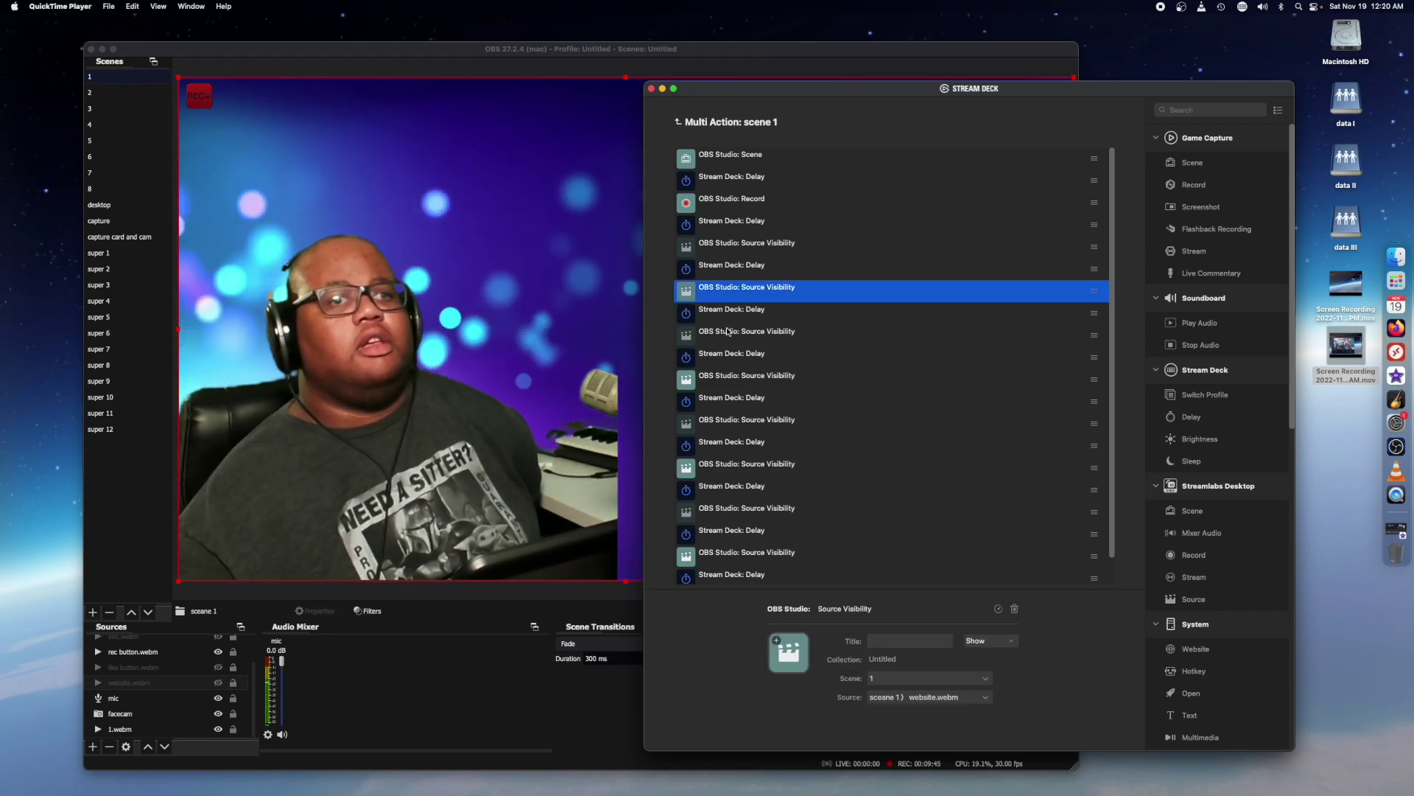
click(727, 332)
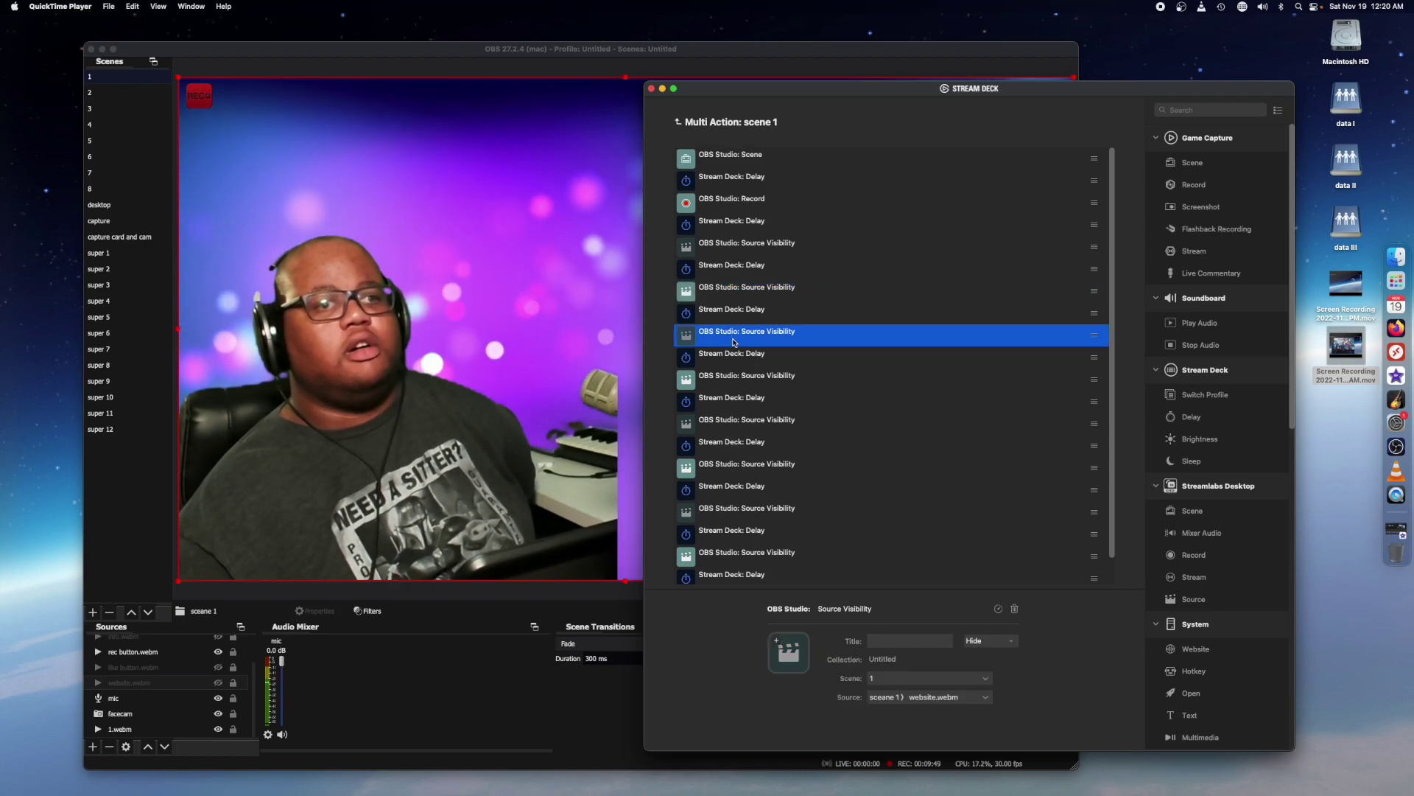
Examine the show and hide actions for like button.webm and the delay following each one
click(738, 358)
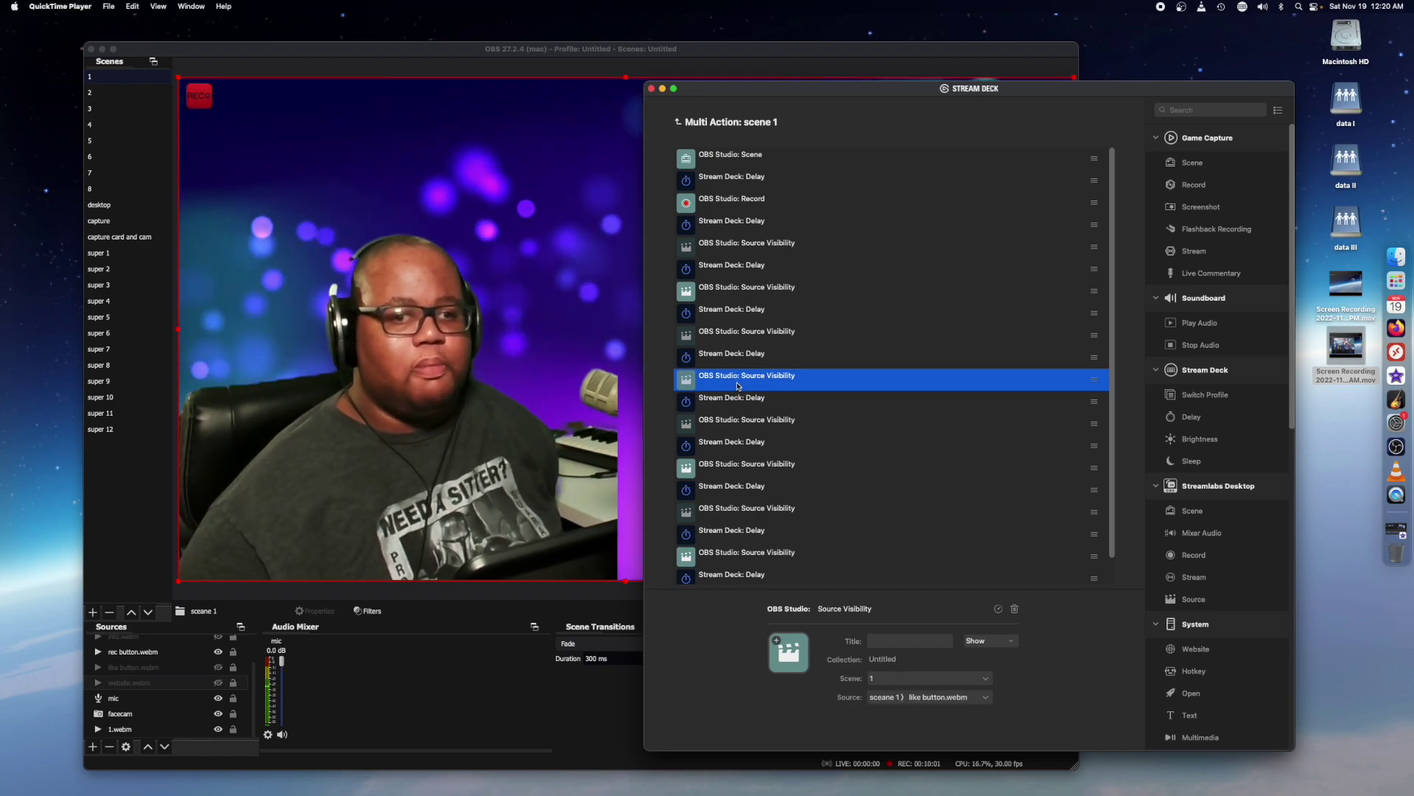
click(695, 398)
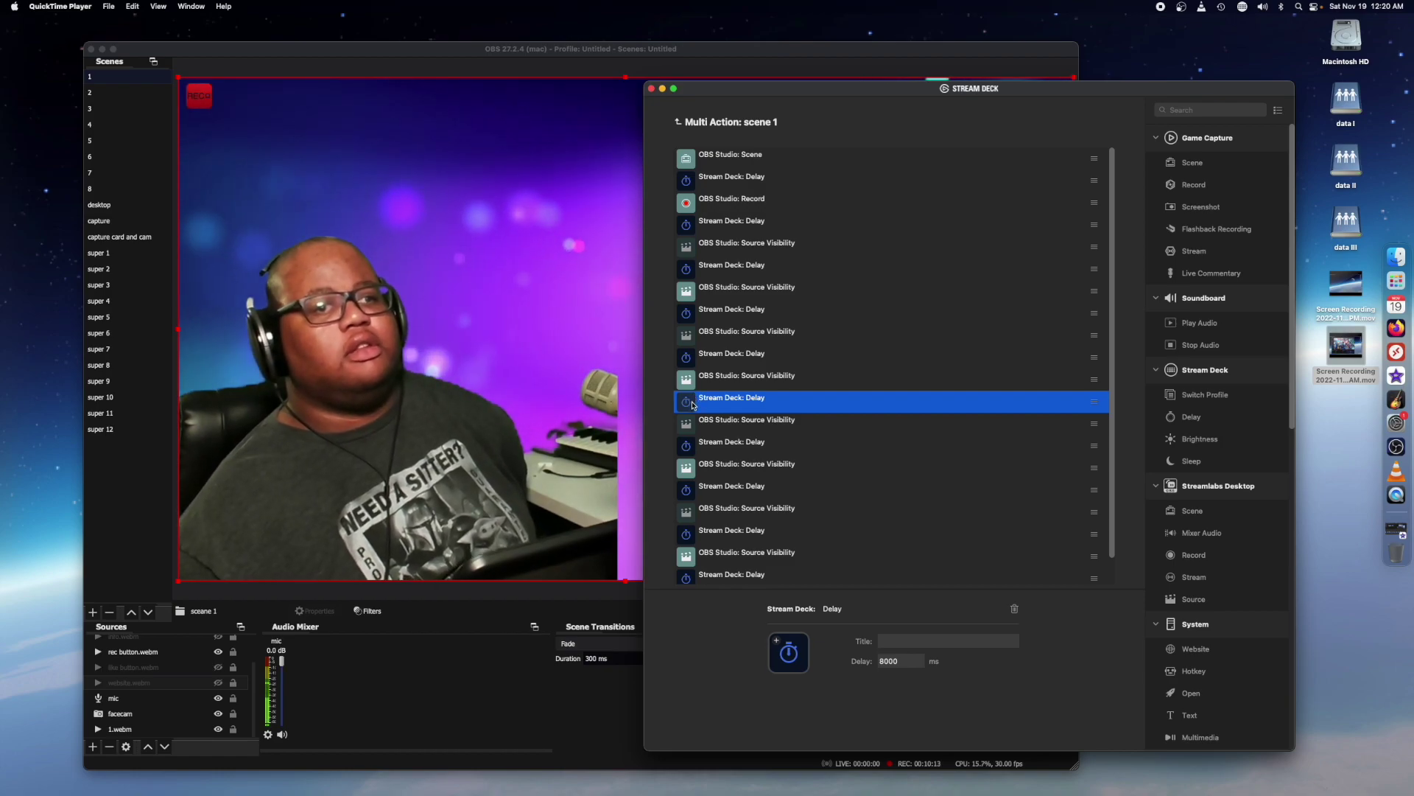
click(725, 423)
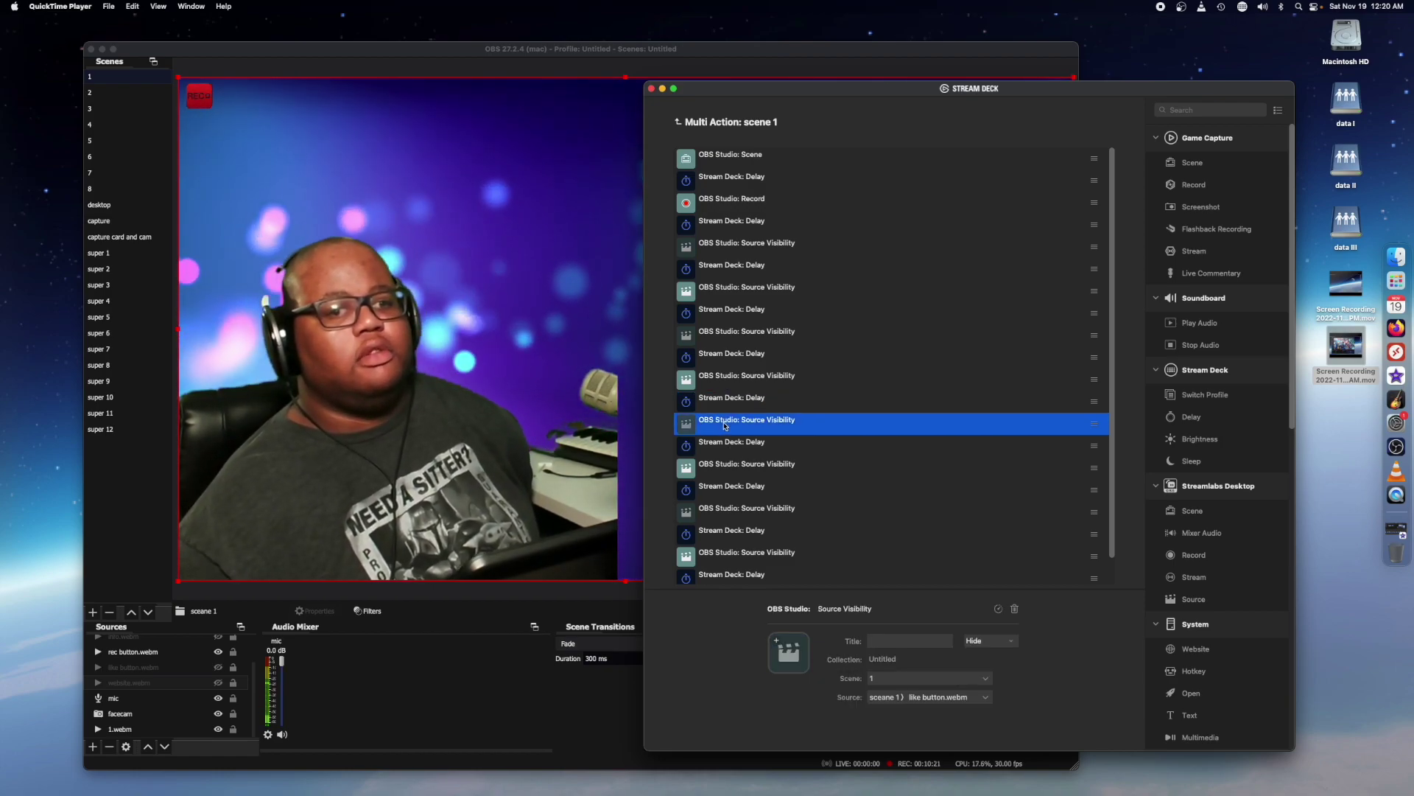
click(714, 445)
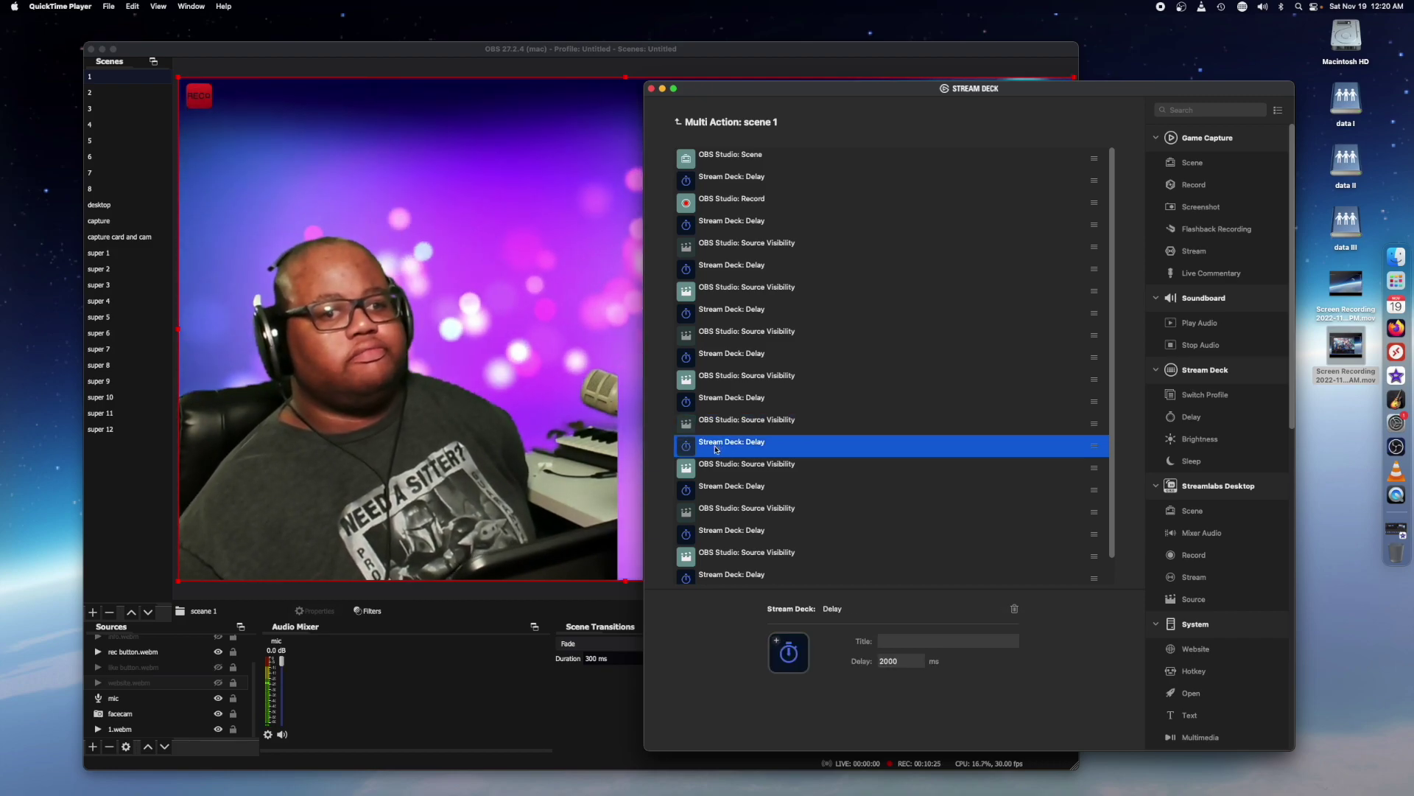
Examine the action that shows info.webm and the delay that follows it
click(702, 469)
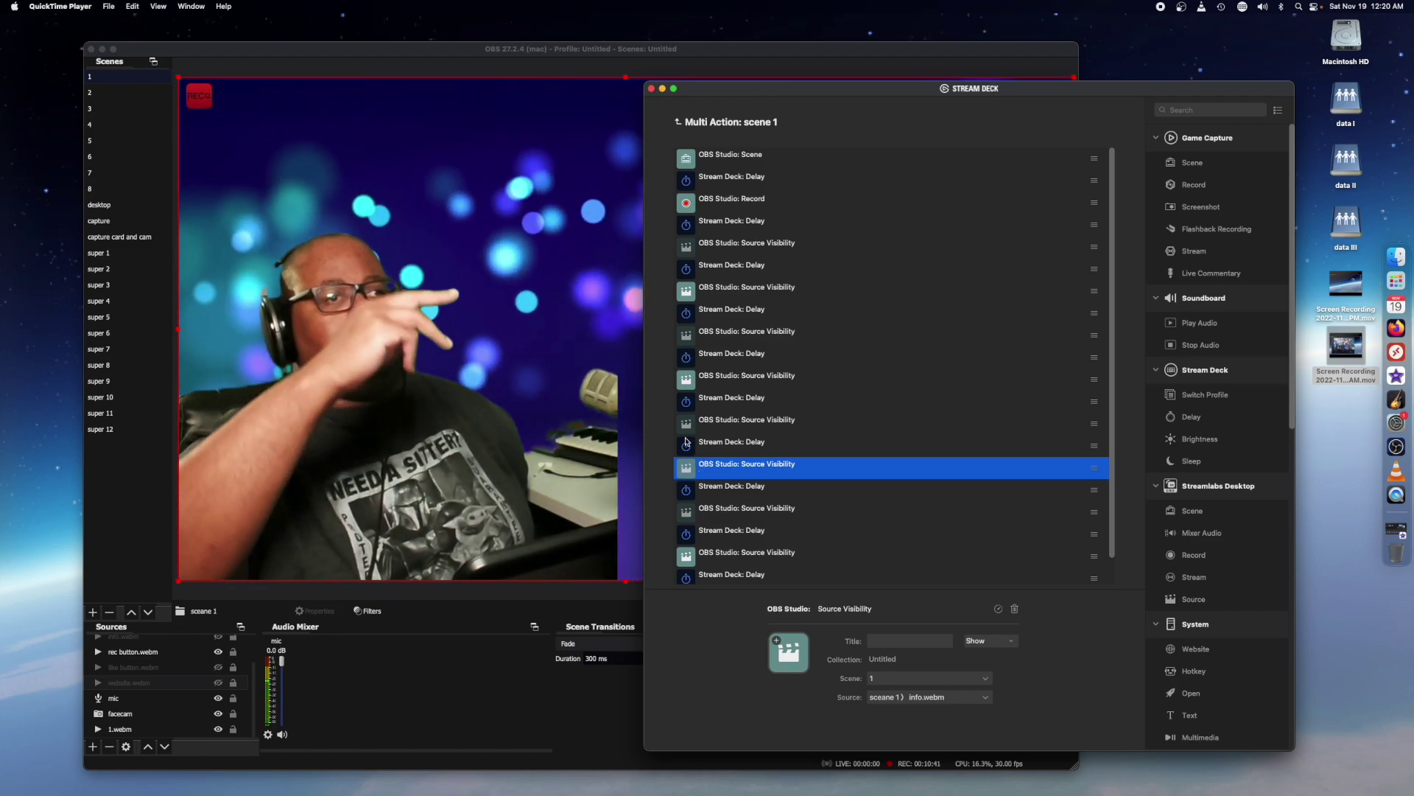
click(768, 490)
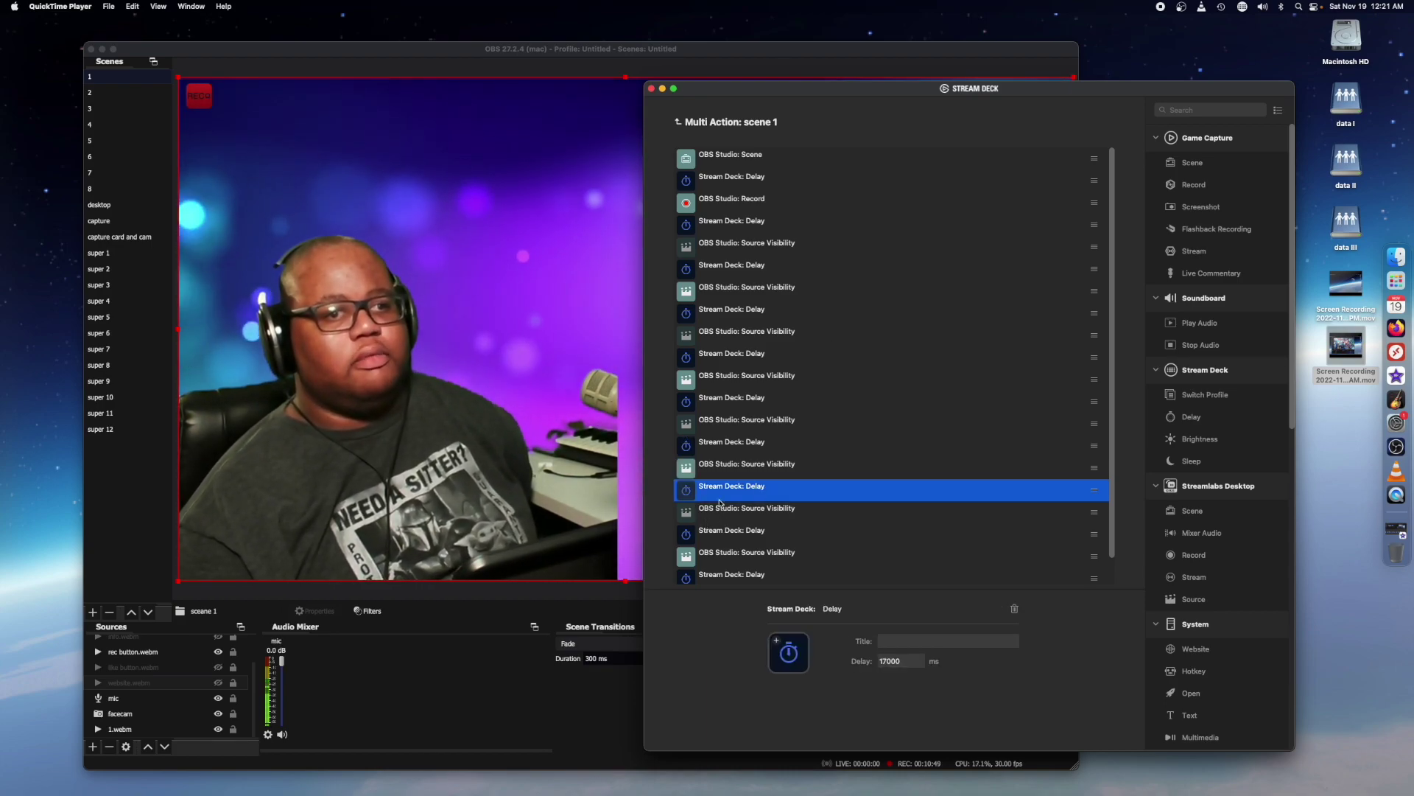
click(777, 470)
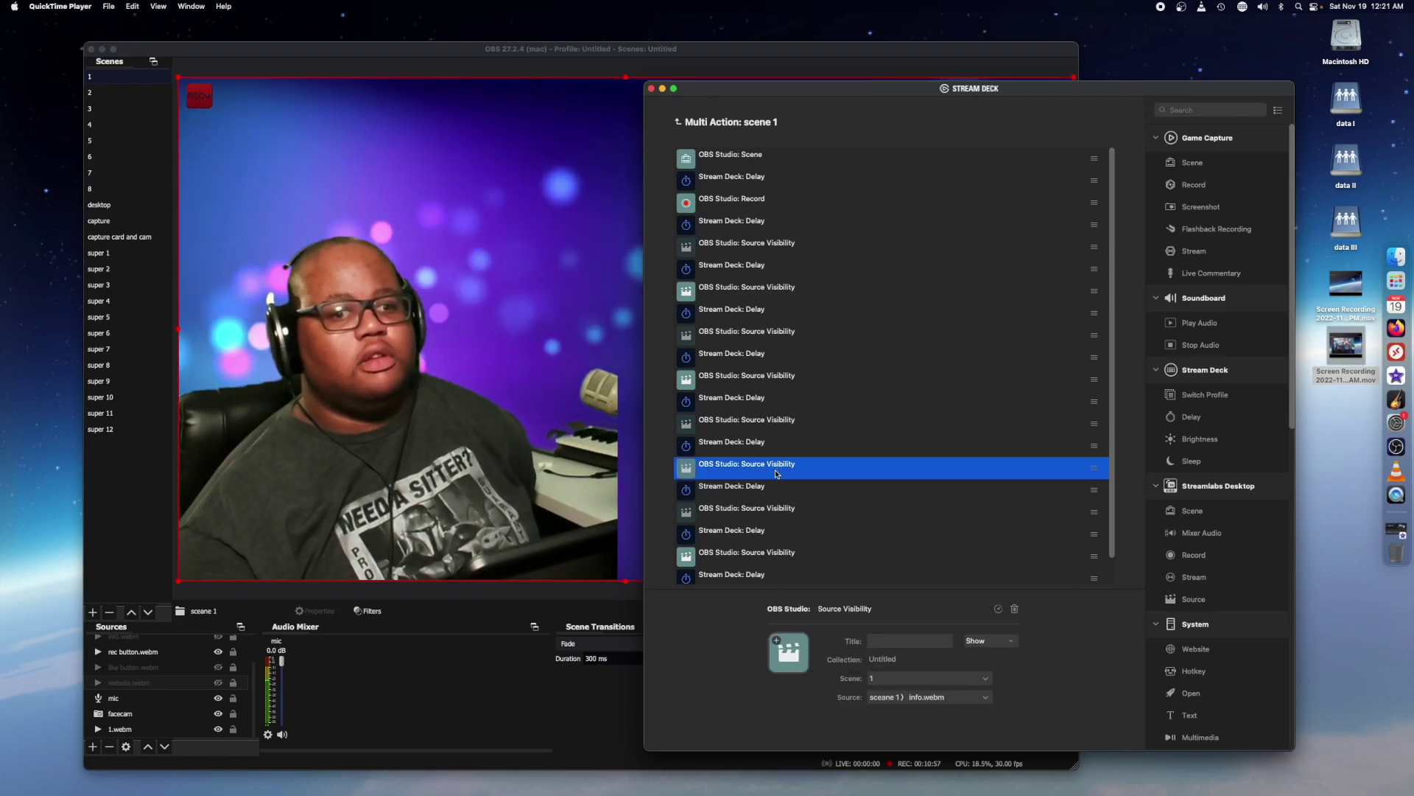
Examine the closing actions of the multi action, from the long delay and background.jpg visibility to the final recording stop
click(741, 537)
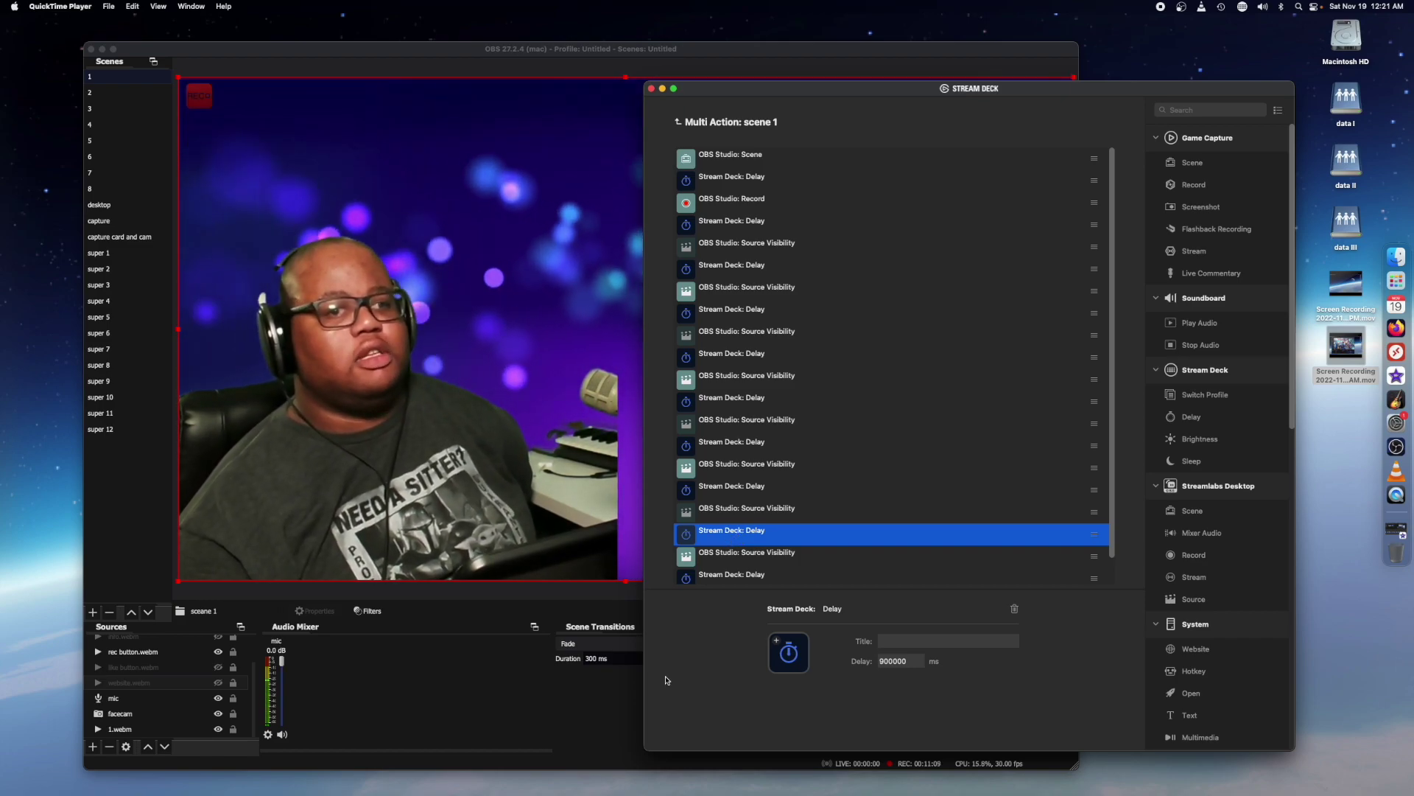
click(745, 559)
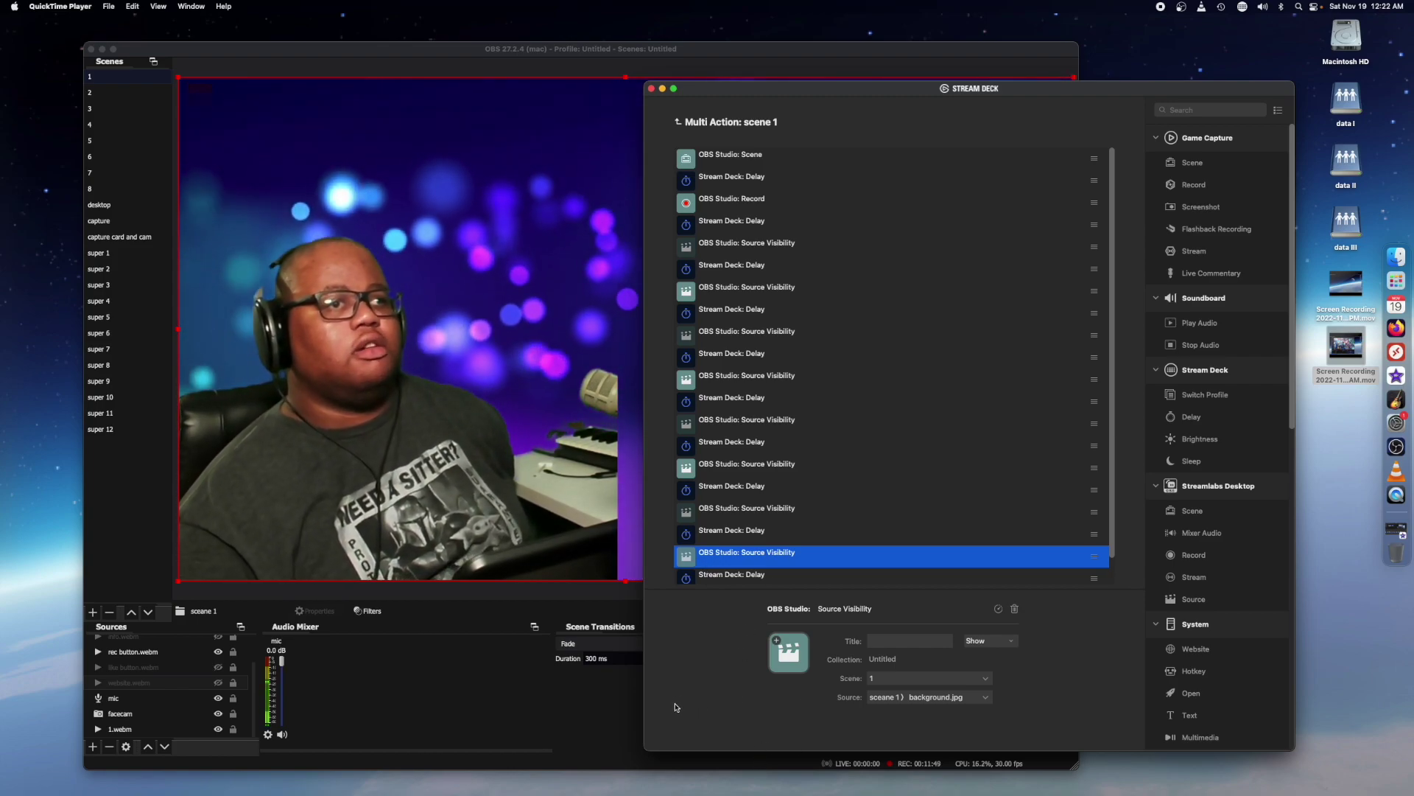
scroll(777, 568, down, 1)
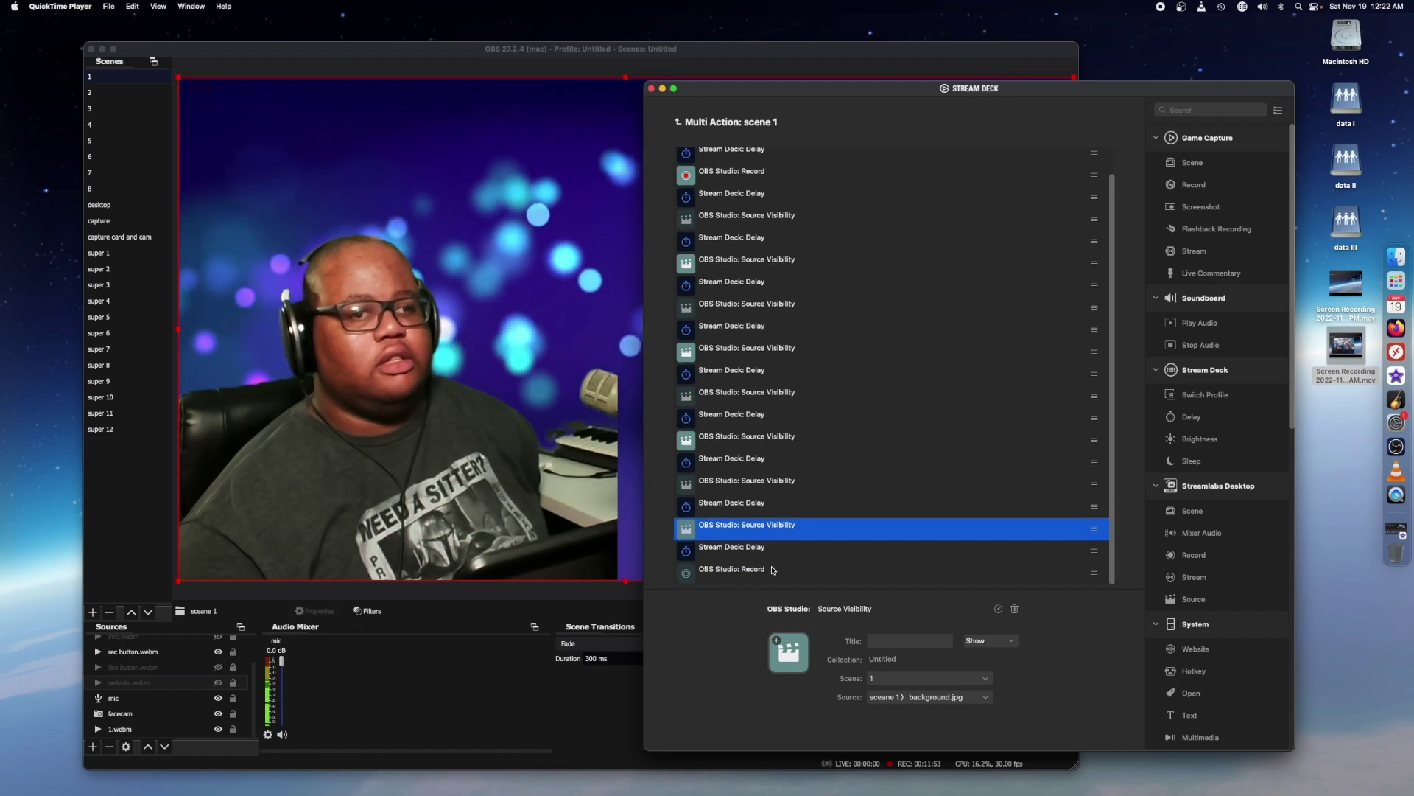
click(734, 558)
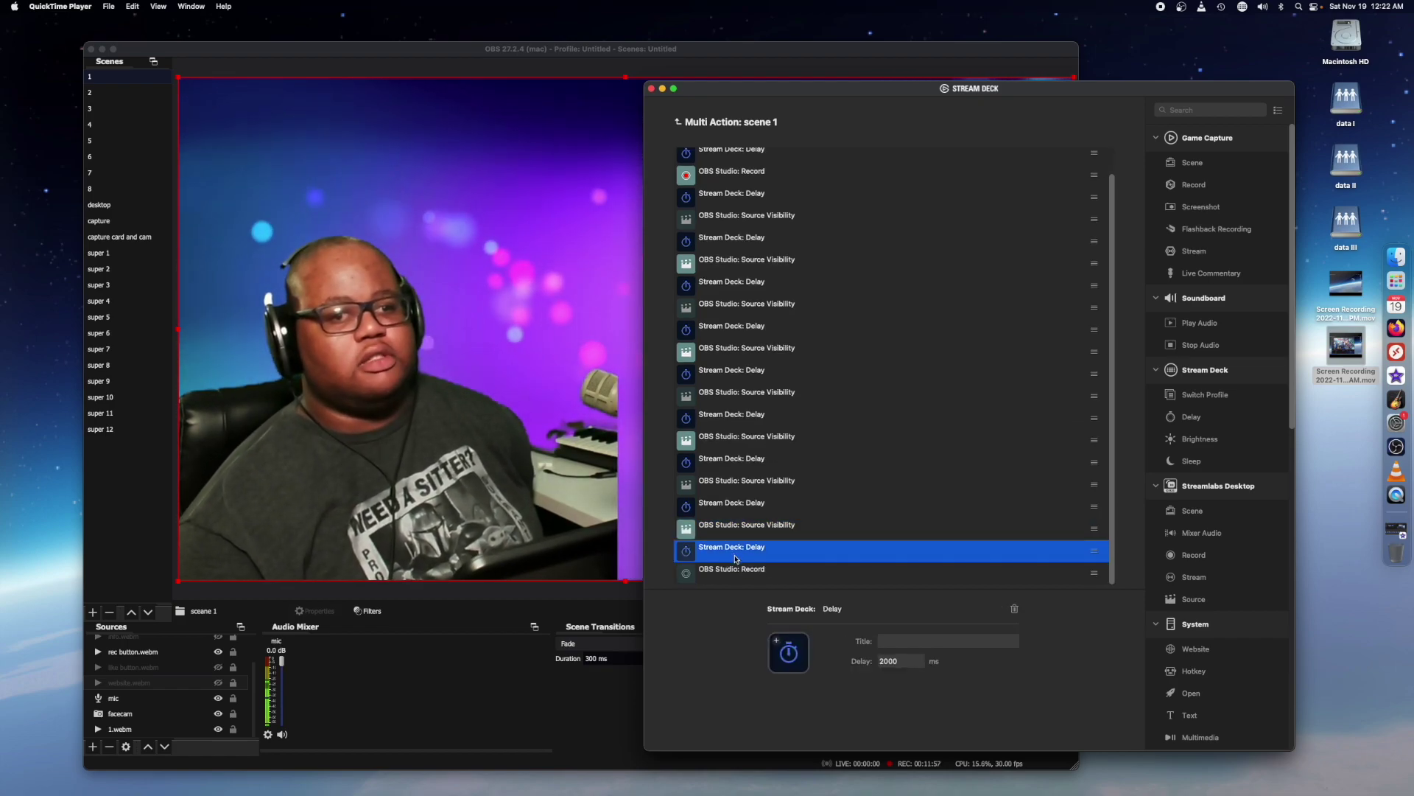
click(739, 573)
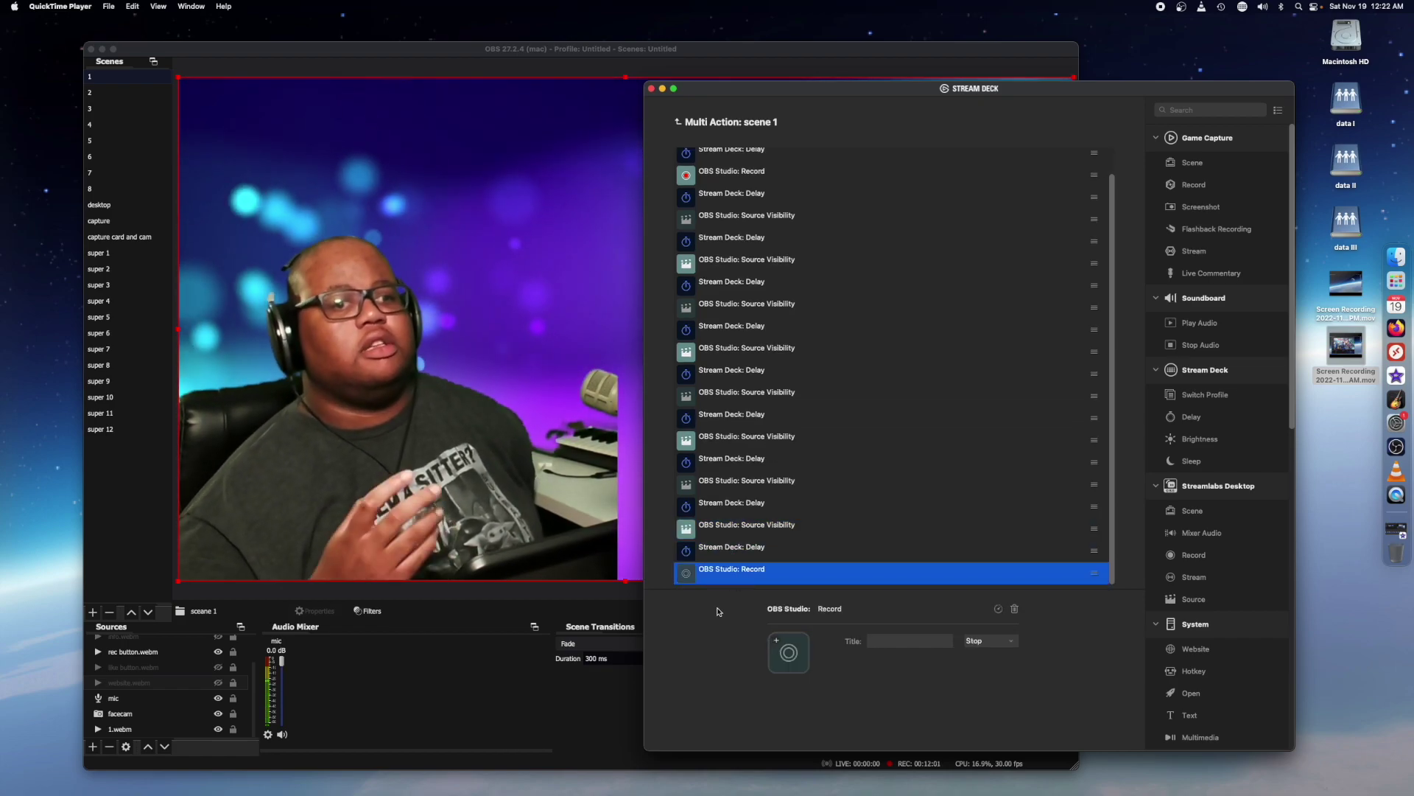